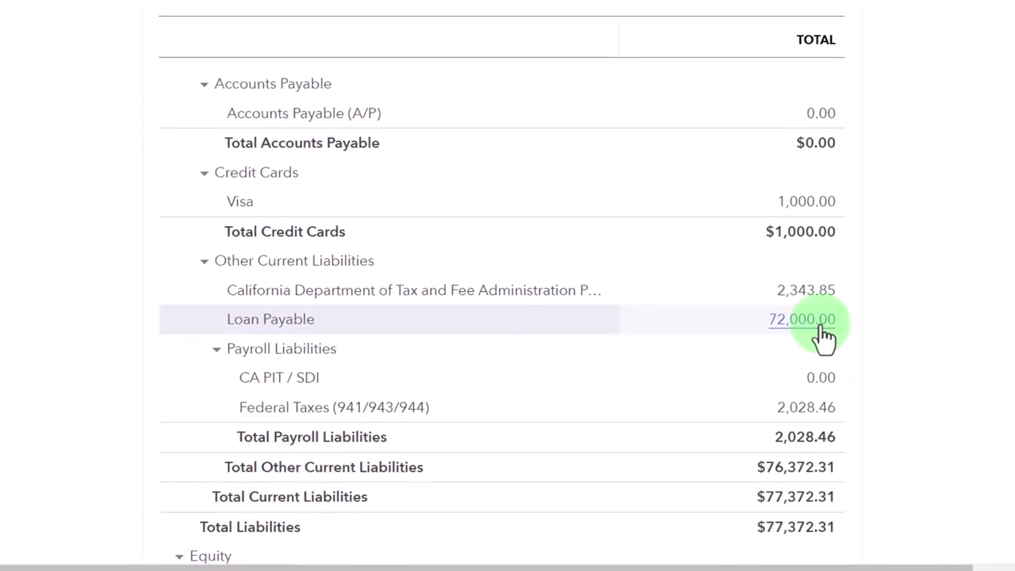
Compare the Loan Payable balance on the QuickBooks balance sheet with the loan amount in the Excel amortization table.
{"action": "left_click", "coordinate": [804, 337]}
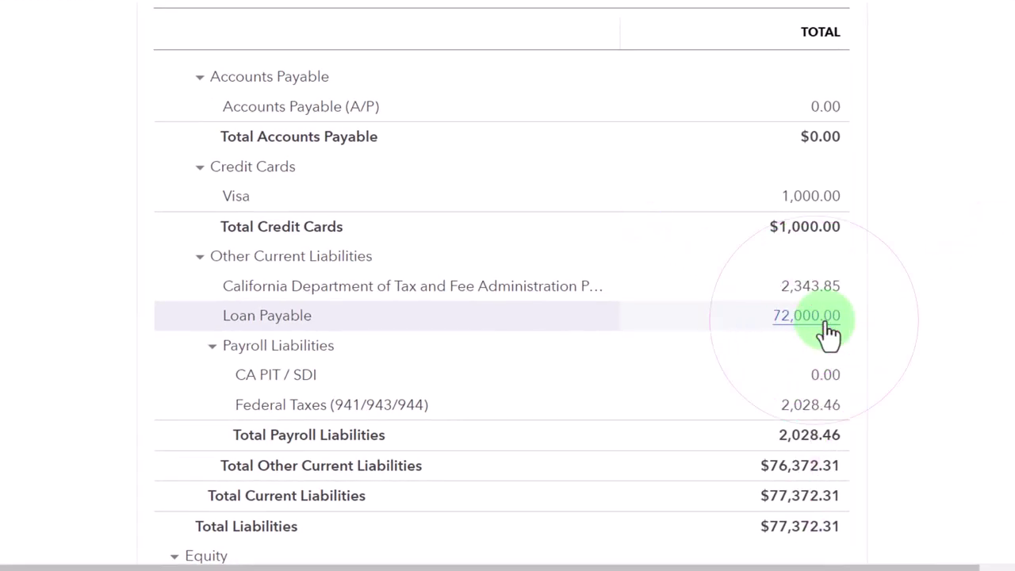
{"action": "left_click", "coordinate": [606, 559]}
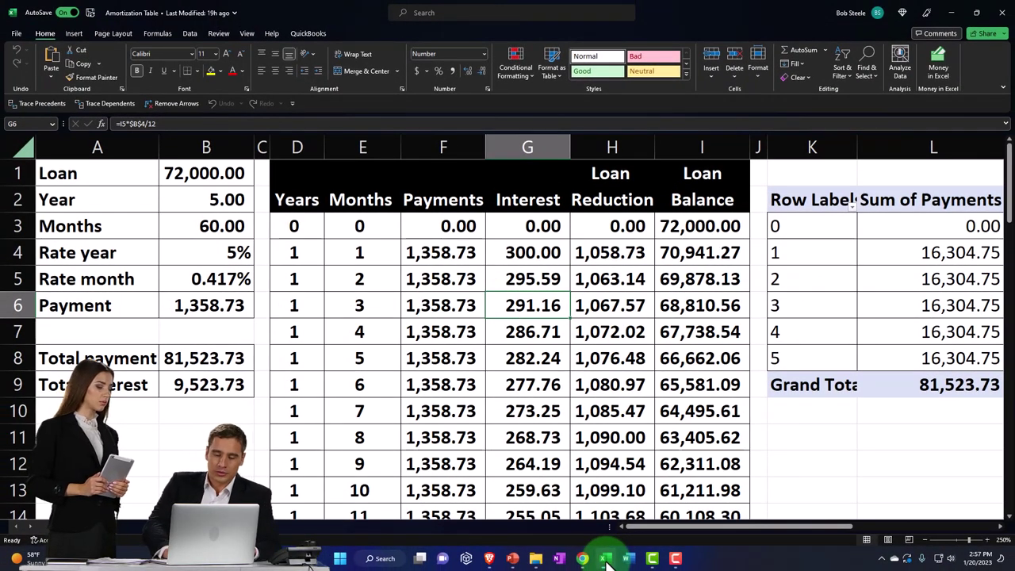
{"action": "left_click", "coordinate": [606, 559]}
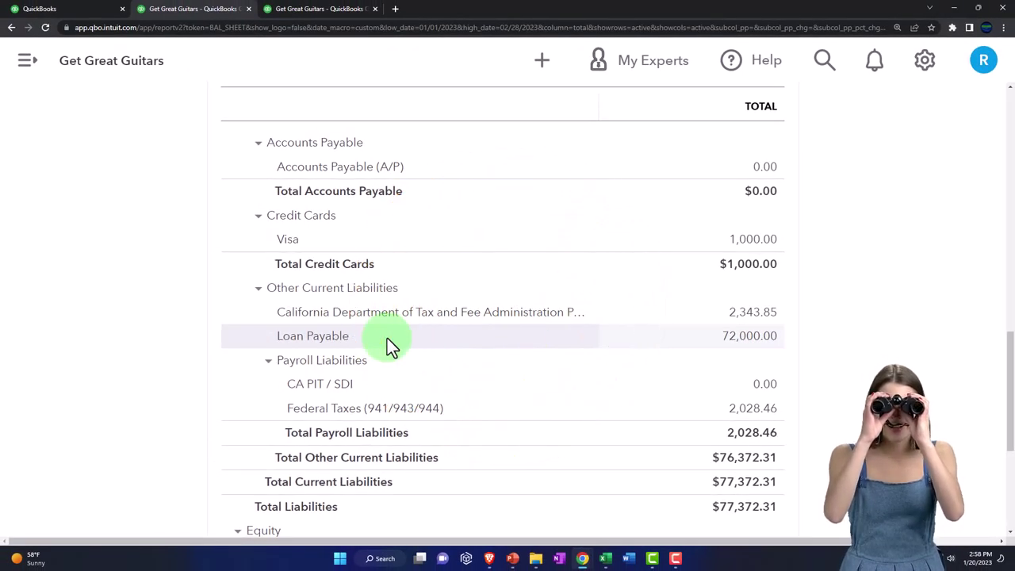
{"action": "left_click", "coordinate": [606, 559]}
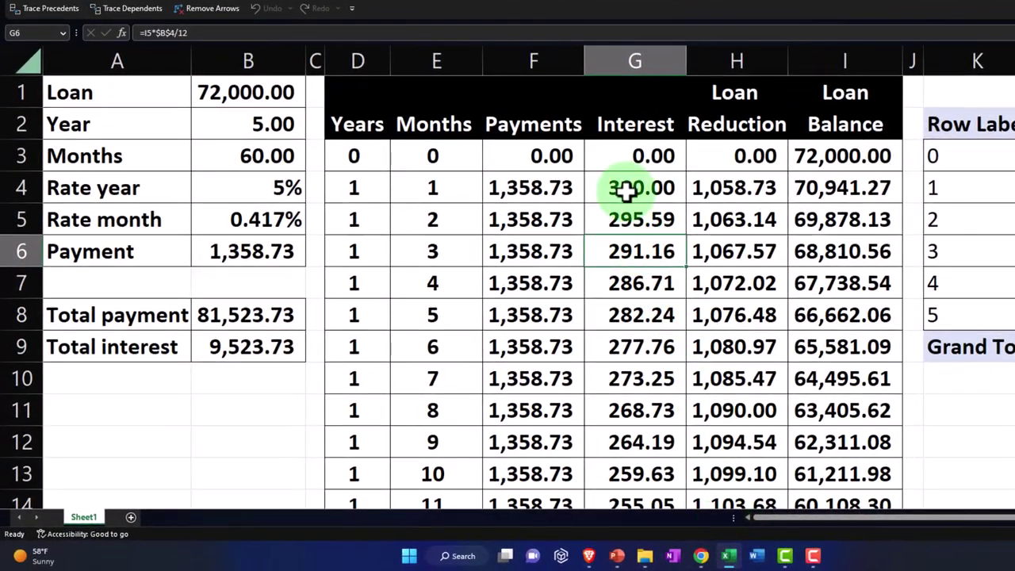
Examine how the first monthly payments in the amortization table split into interest, loan reduction and remaining loan balance.
{"action": "left_click_drag", "start_coordinate": [626, 190], "coordinate": [716, 222]}
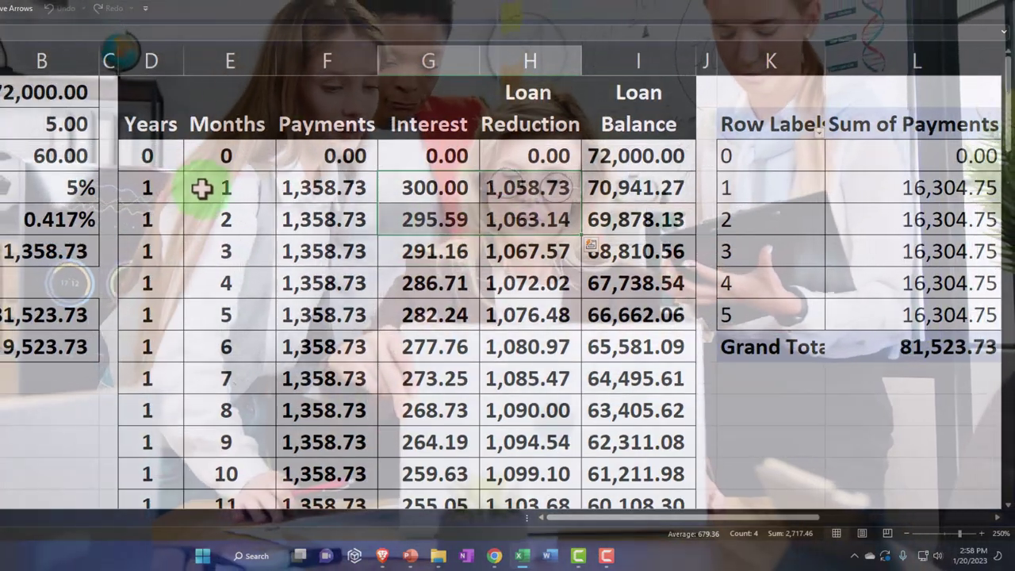
{"action": "left_click_drag", "start_coordinate": [207, 189], "coordinate": [635, 209]}
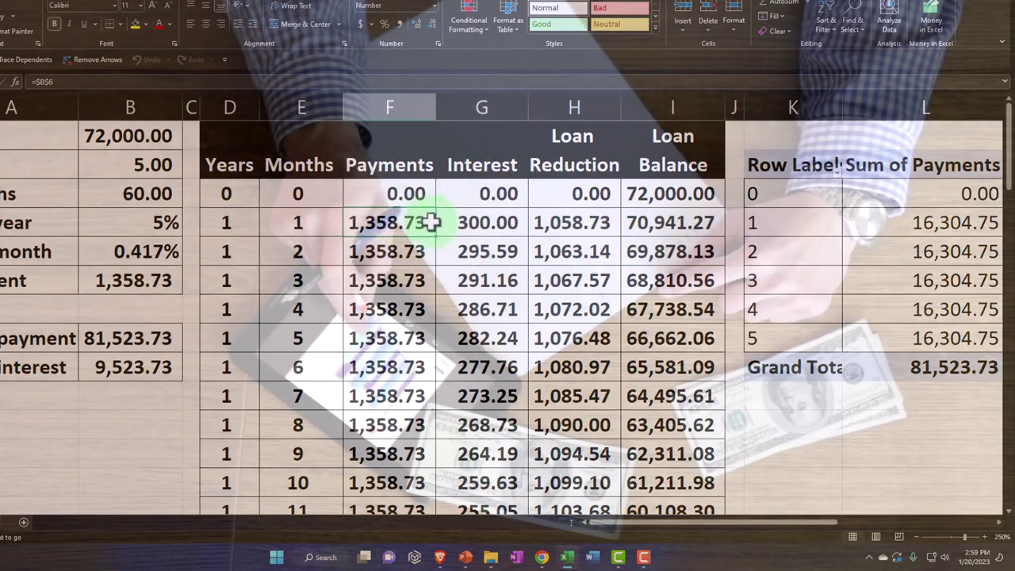
{"action": "left_click", "coordinate": [496, 222]}
{"action": "left_click", "coordinate": [551, 222]}
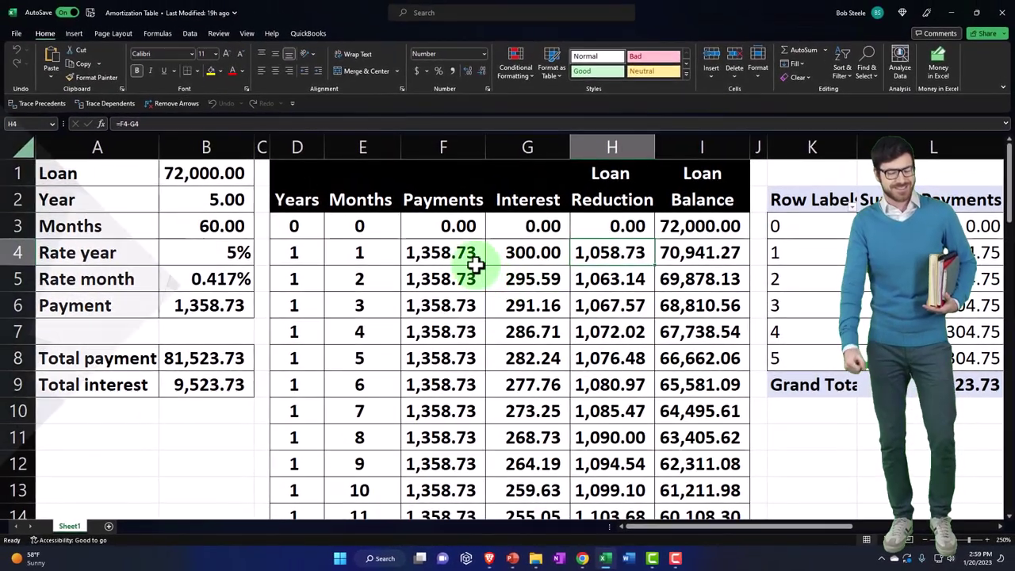
{"action": "left_click", "coordinate": [420, 230]}
{"action": "left_click_drag", "start_coordinate": [496, 254], "coordinate": [580, 252]}
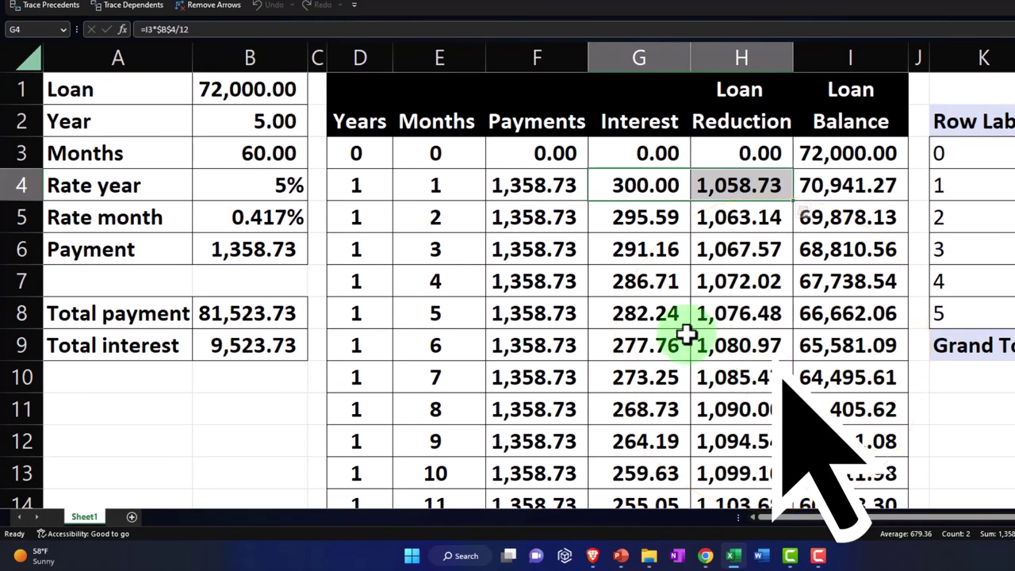
{"action": "left_click", "coordinate": [544, 188]}
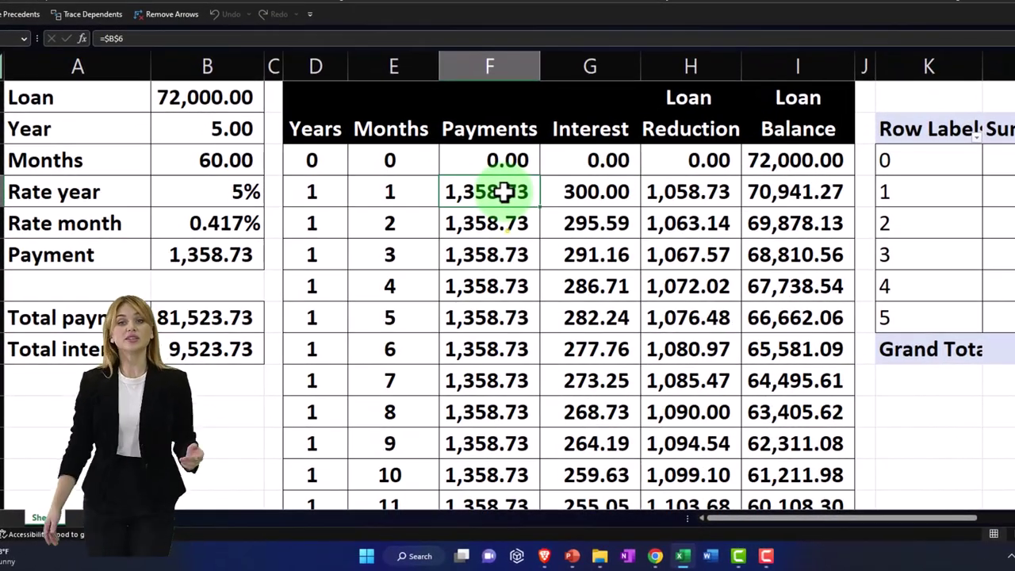
{"action": "left_click_drag", "start_coordinate": [444, 241], "coordinate": [549, 241]}
{"action": "left_click_drag", "start_coordinate": [622, 198], "coordinate": [748, 195]}
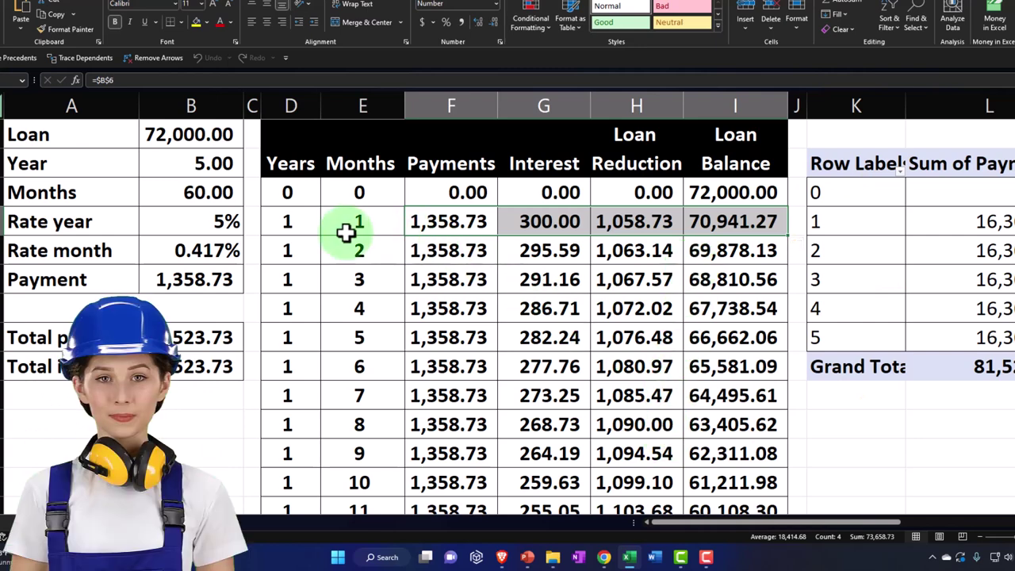
Highlight the month 1 row of the amortization table, from Years to Loan Balance, with a light green fill.
{"action": "left_click", "coordinate": [308, 223]}
{"action": "left_click_drag", "start_coordinate": [305, 222], "coordinate": [713, 222]}
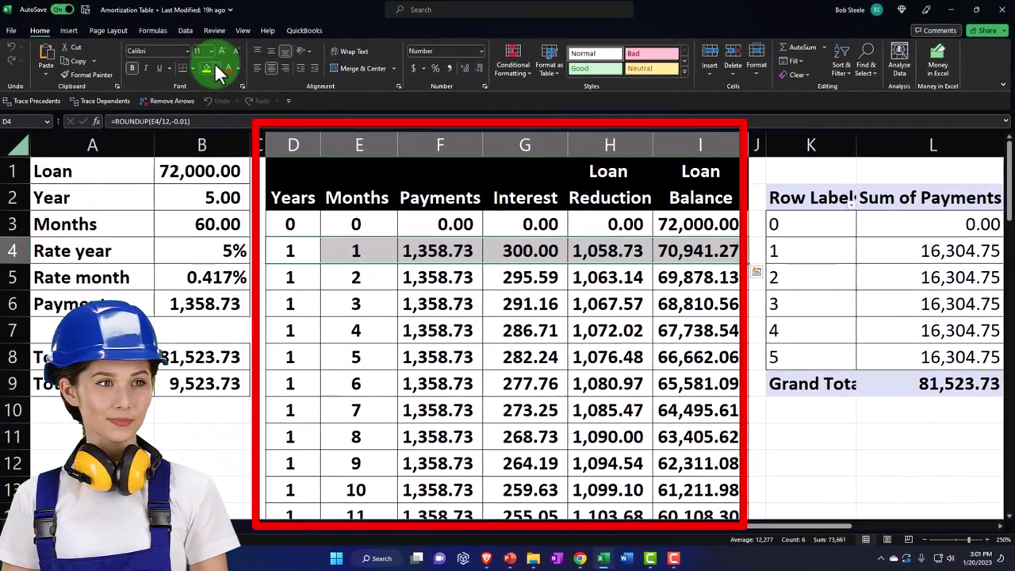
{"action": "left_click", "coordinate": [215, 68]}
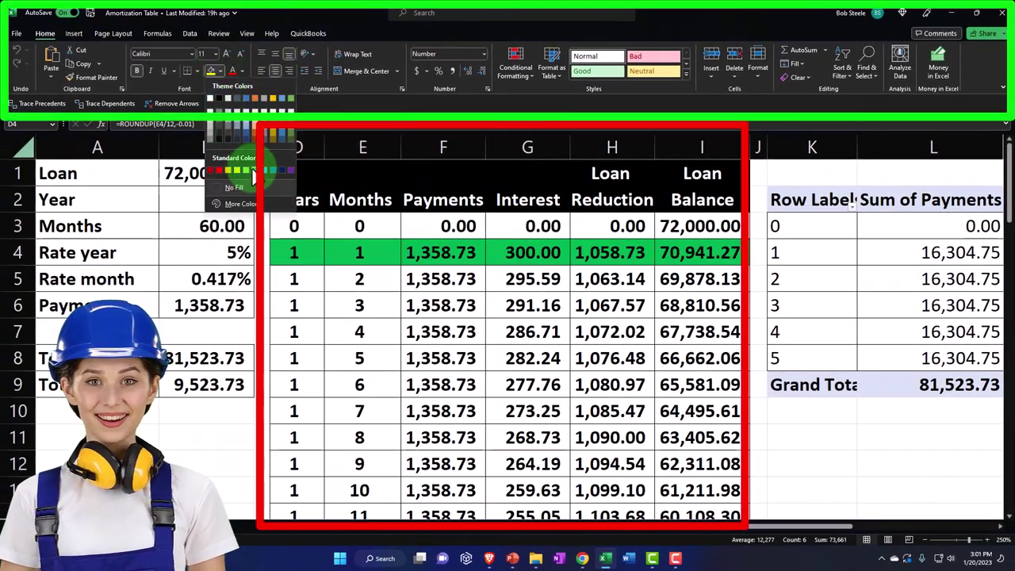
{"action": "left_click", "coordinate": [238, 141]}
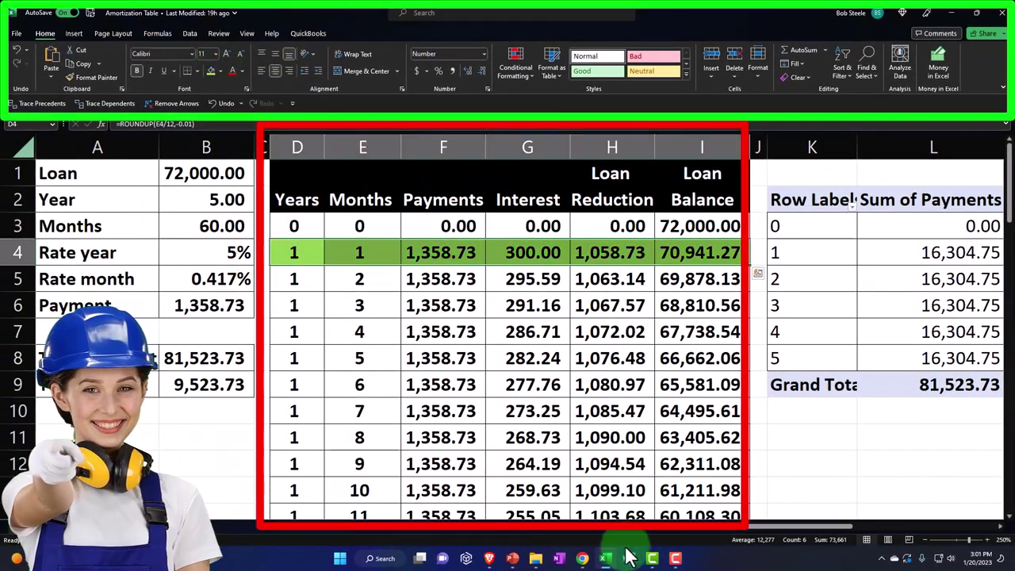
Switch to QuickBooks and review the balance sheet liabilities and the January - February 2023 Profit and Loss report against the amortization table.
{"action": "left_click", "coordinate": [582, 558]}
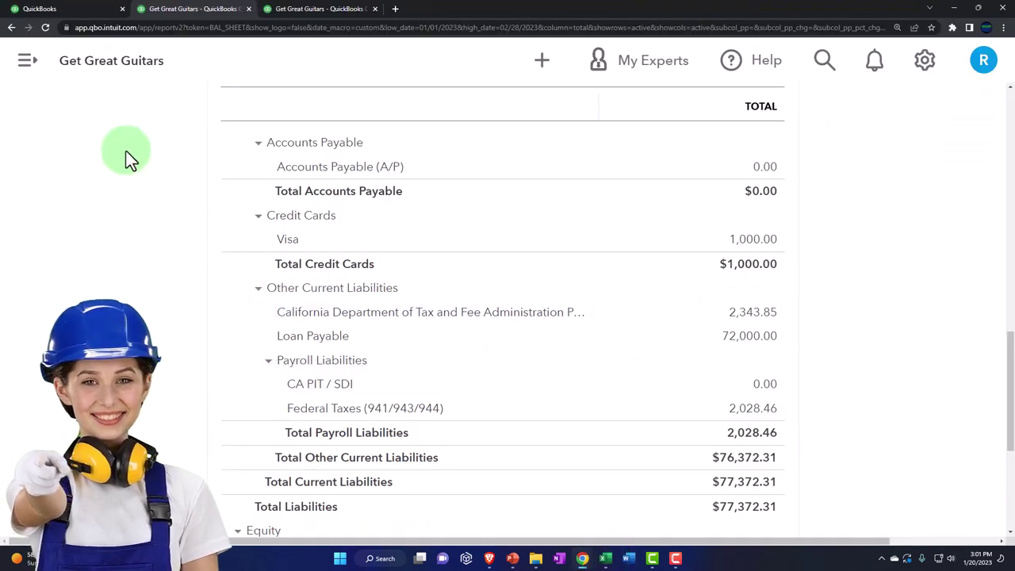
{"action": "left_click", "coordinate": [78, 8]}
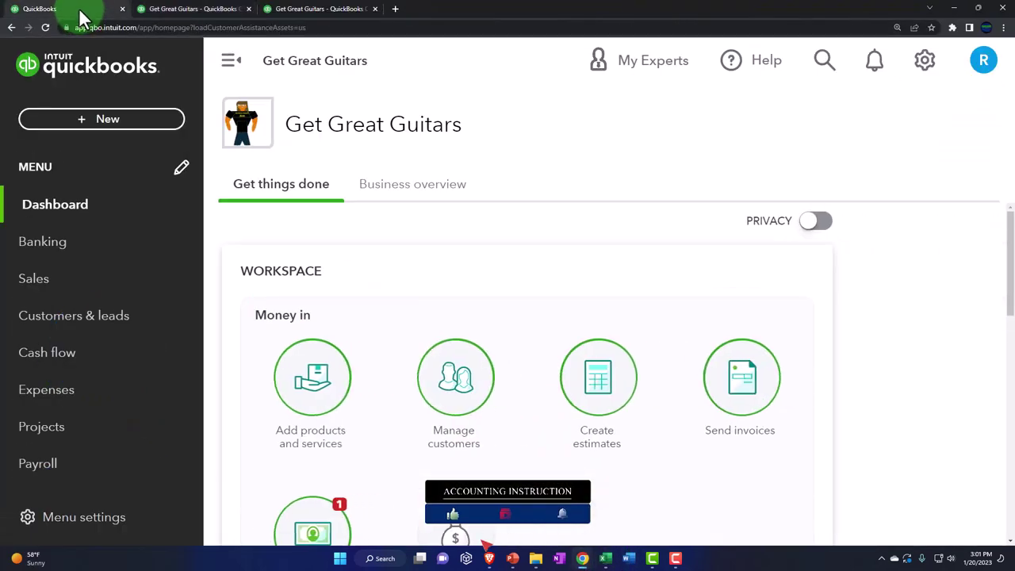
{"action": "left_click", "coordinate": [165, 8]}
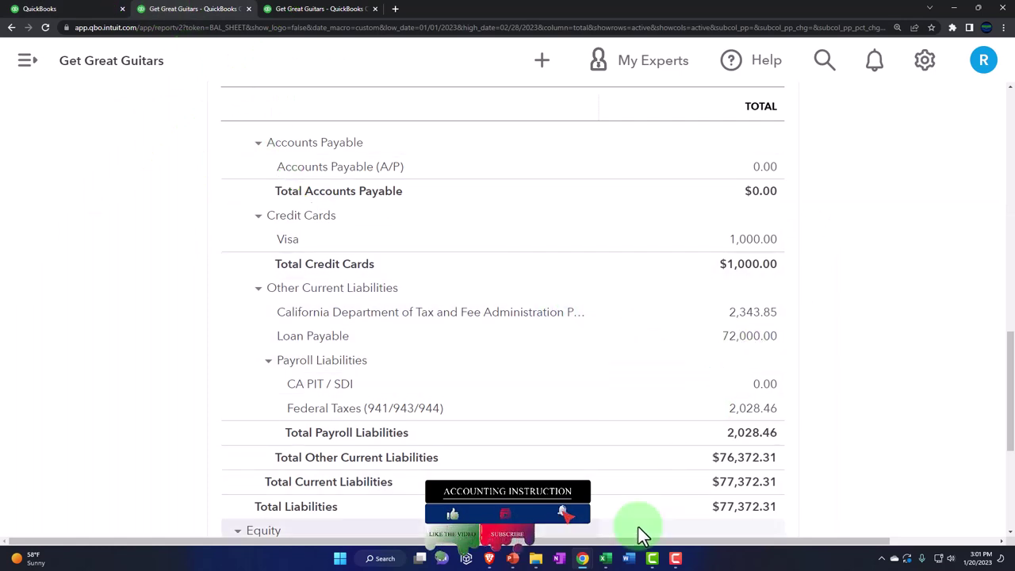
{"action": "left_click", "coordinate": [606, 559]}
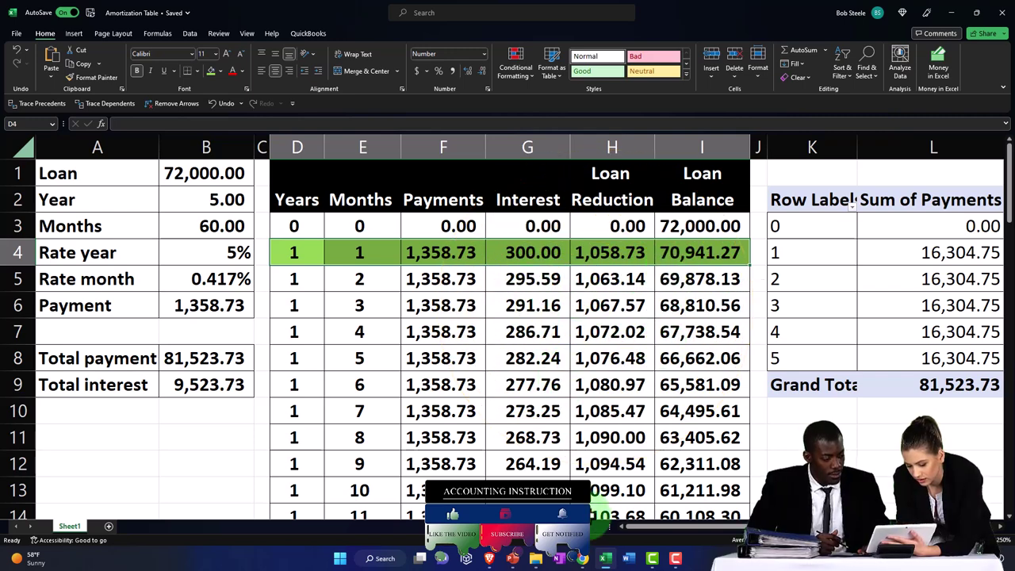
{"action": "left_click", "coordinate": [607, 559]}
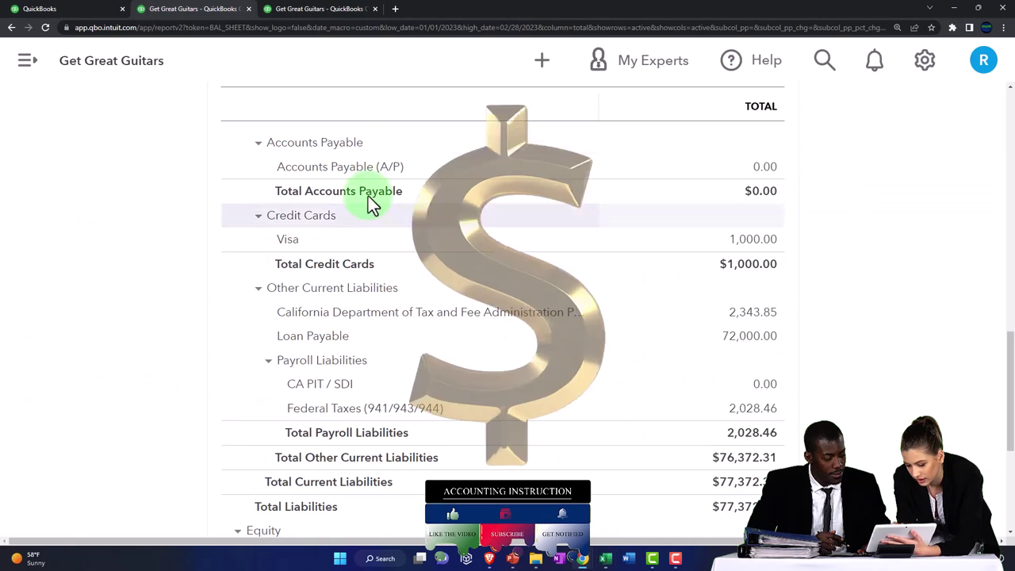
{"action": "left_click", "coordinate": [288, 9]}
{"action": "scroll", "coordinate": [391, 353], "scroll_direction": "down", "scroll_amount": 1}
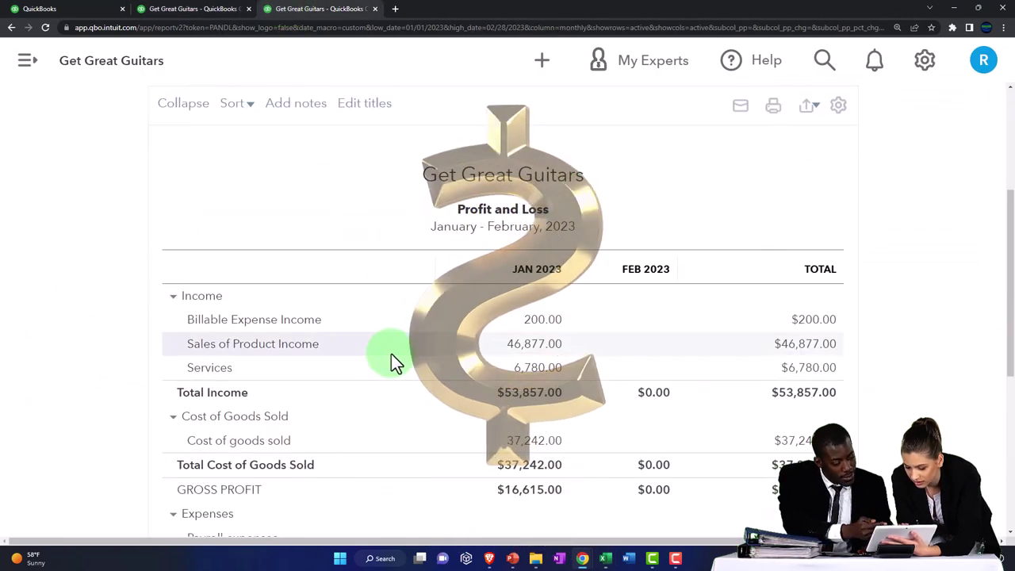
{"action": "left_click", "coordinate": [213, 12]}
Return to the QuickBooks home page and start a new vendor check.
{"action": "left_click", "coordinate": [87, 10]}
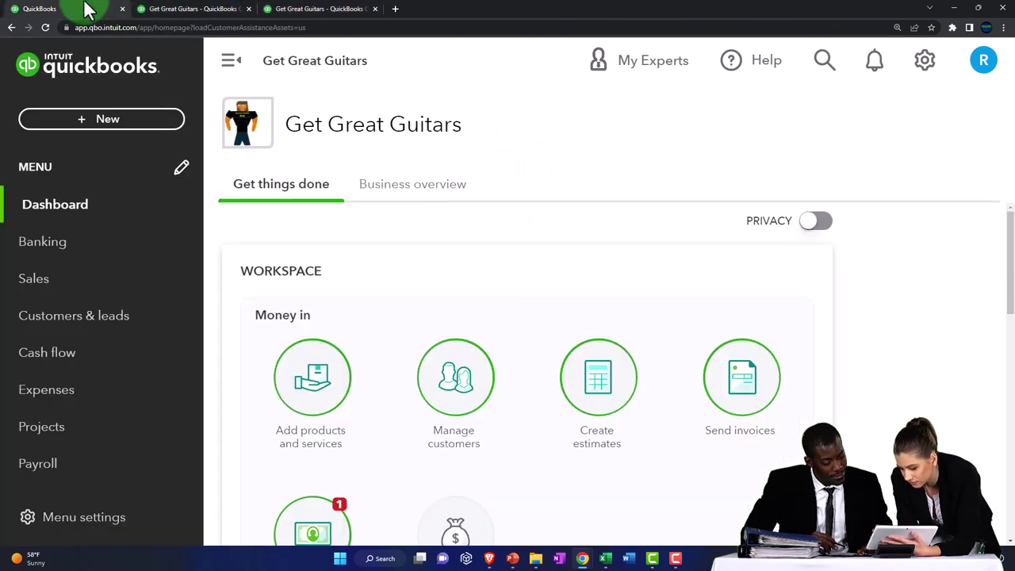
{"action": "left_click", "coordinate": [113, 120]}
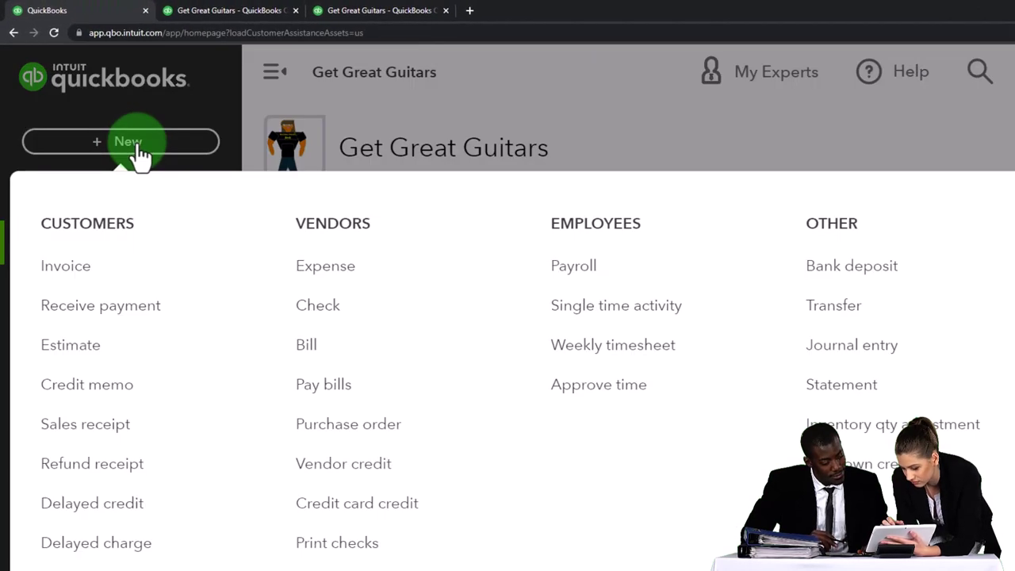
{"action": "key", "text": "ctrl+minus"}
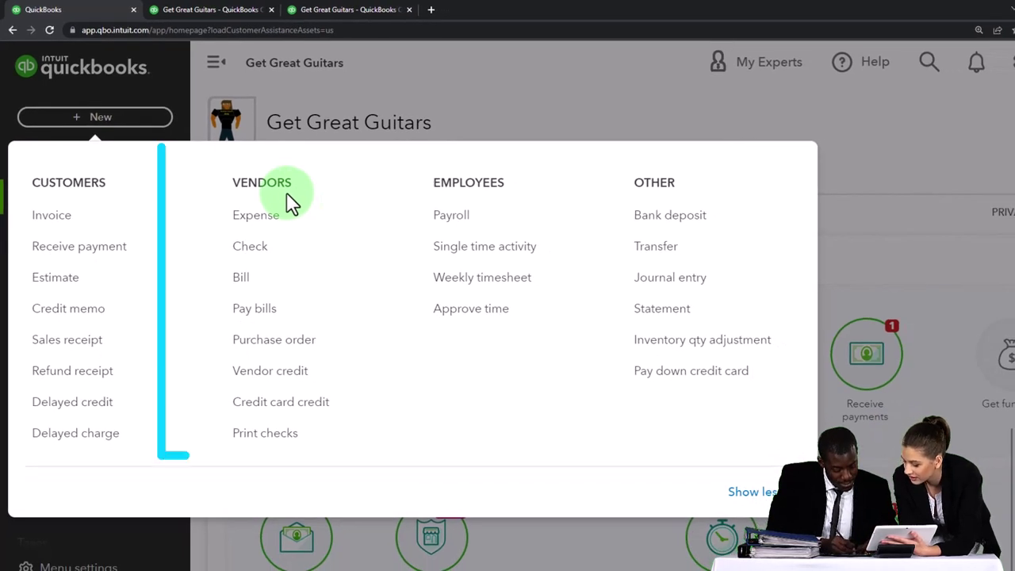
{"action": "left_click", "coordinate": [265, 252]}
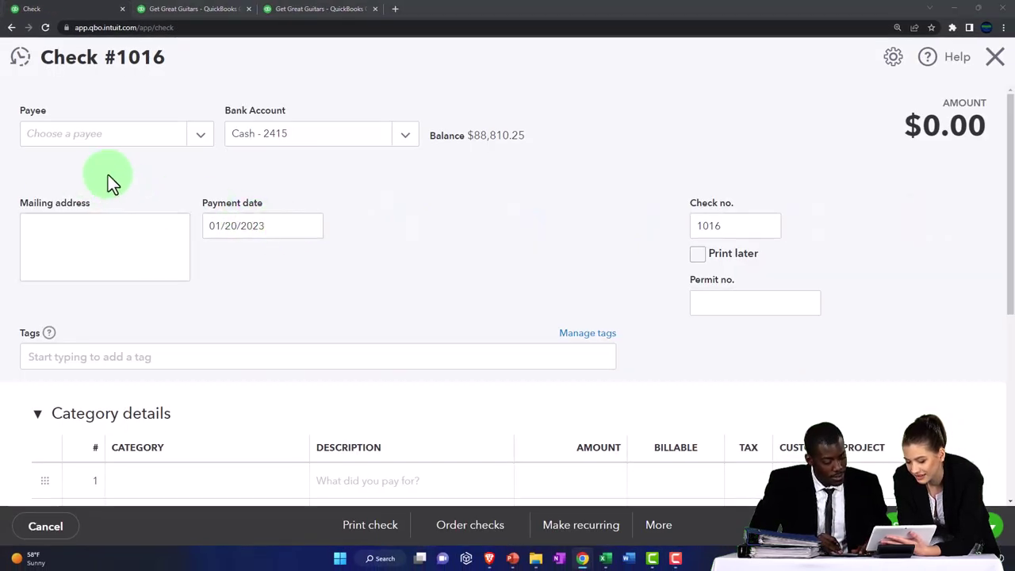
Set the check's payee to Chase and keep Cash - 2415 as the bank account.
{"action": "left_click", "coordinate": [199, 138]}
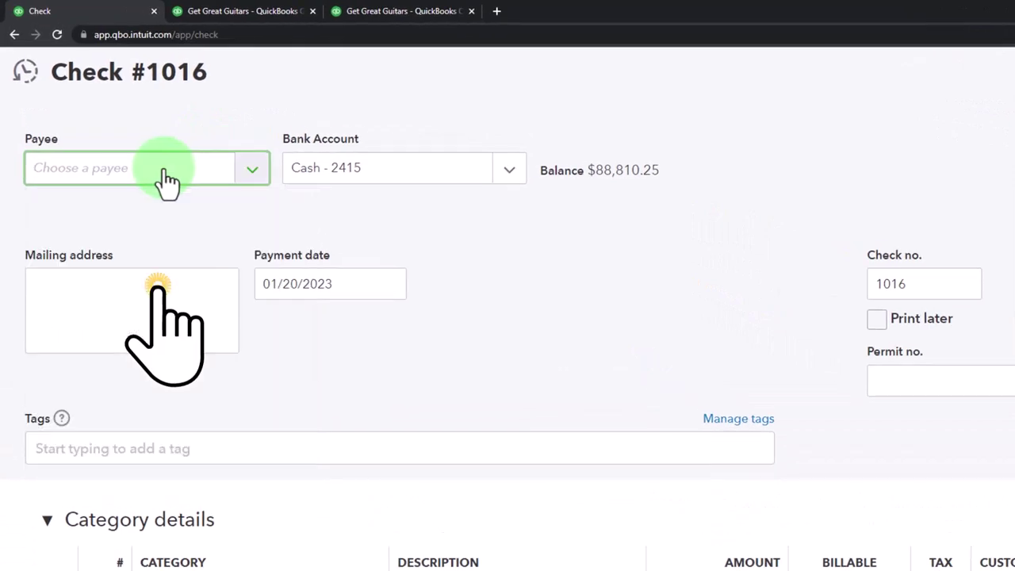
{"action": "type", "text": "Che"}
{"action": "key", "text": "BackSpace"}
{"action": "type", "text": "a"}
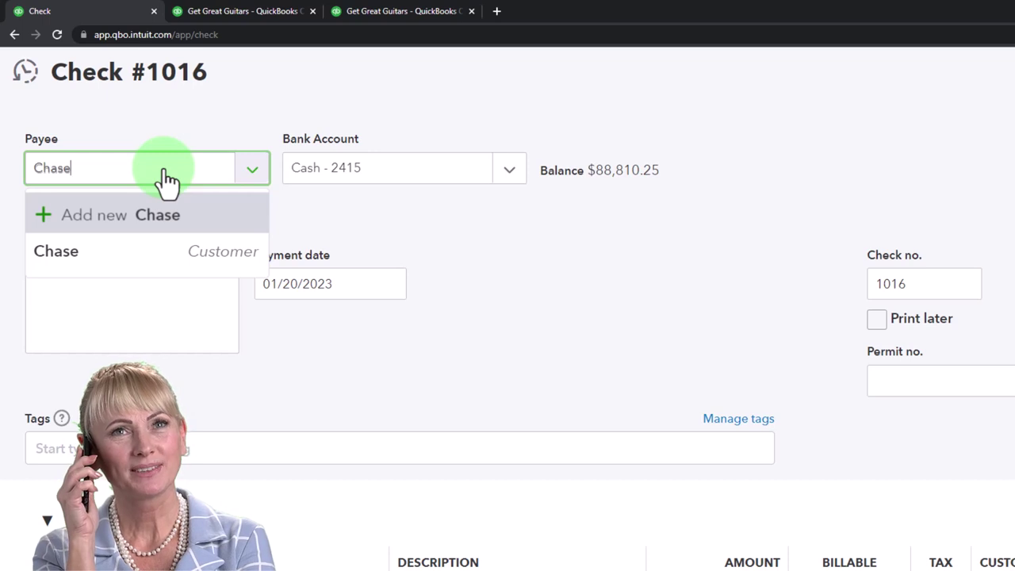
{"action": "type", "text": "se"}
{"action": "key", "text": "Tab"}
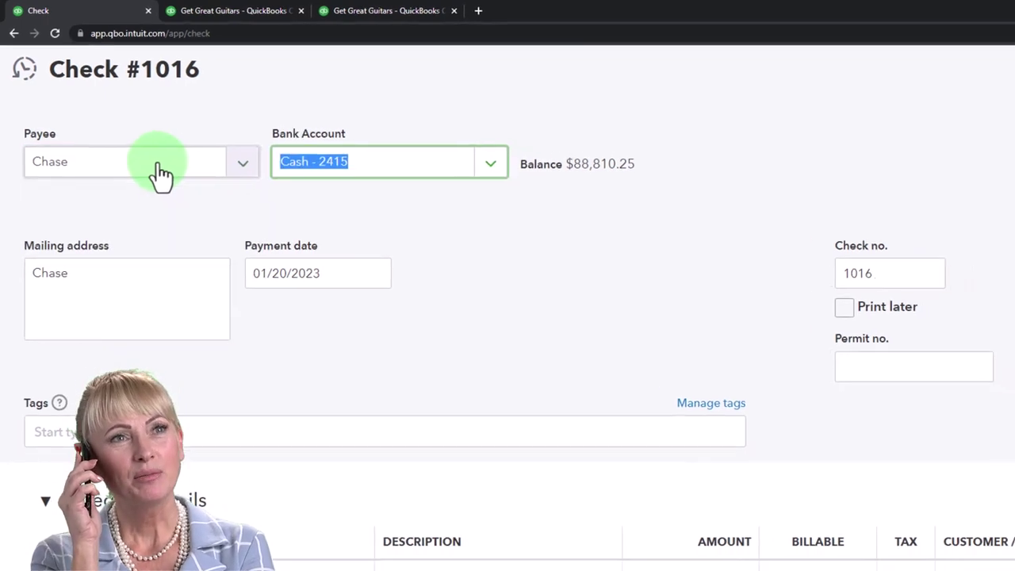
{"action": "key", "text": "Tab"}
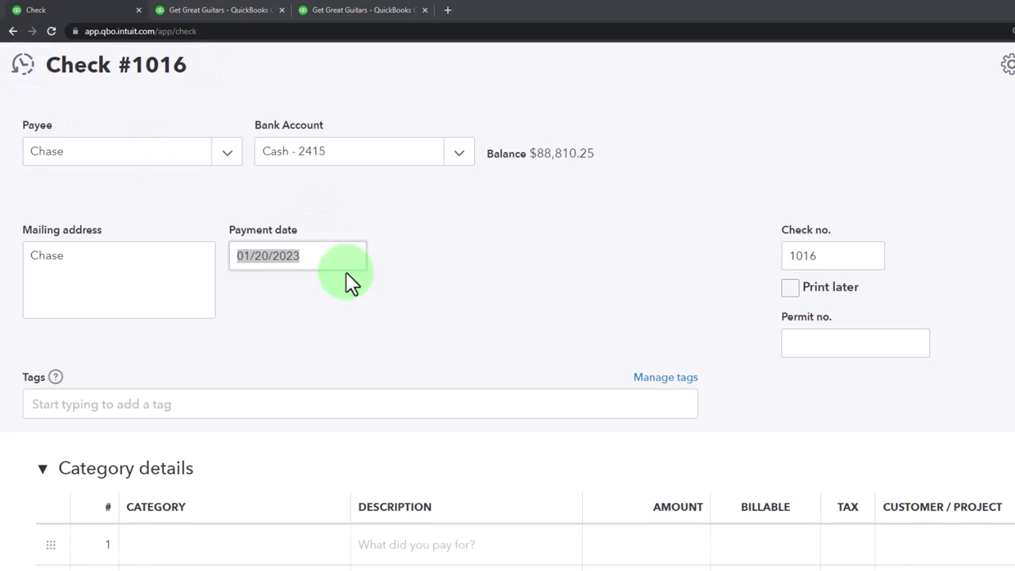
Set the check's payment date to 02/01/2023.
{"action": "left_click", "coordinate": [317, 255]}
{"action": "type", "text": "02/01/"}
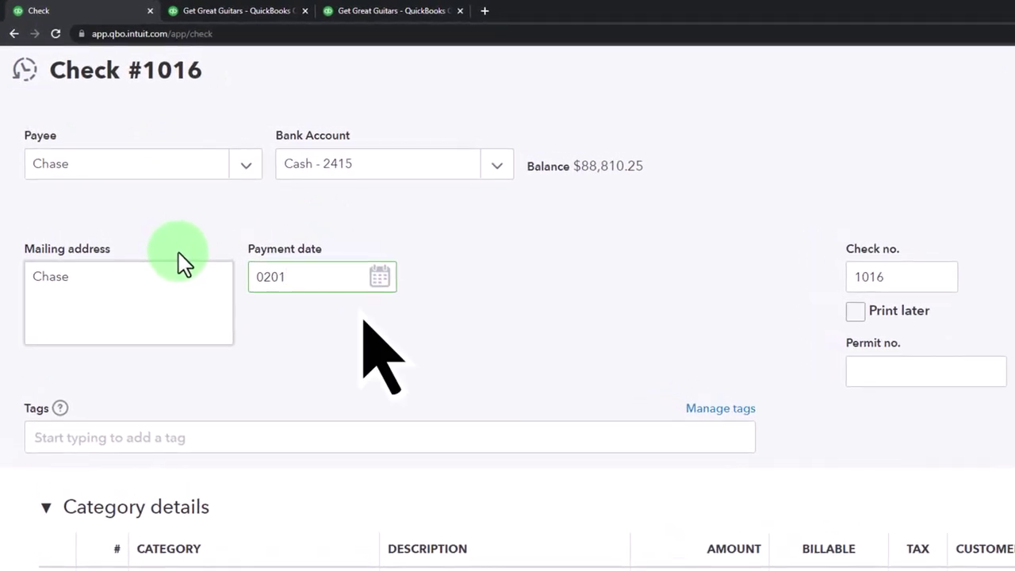
{"action": "type", "text": "2023"}
{"action": "key", "text": "Tab"}
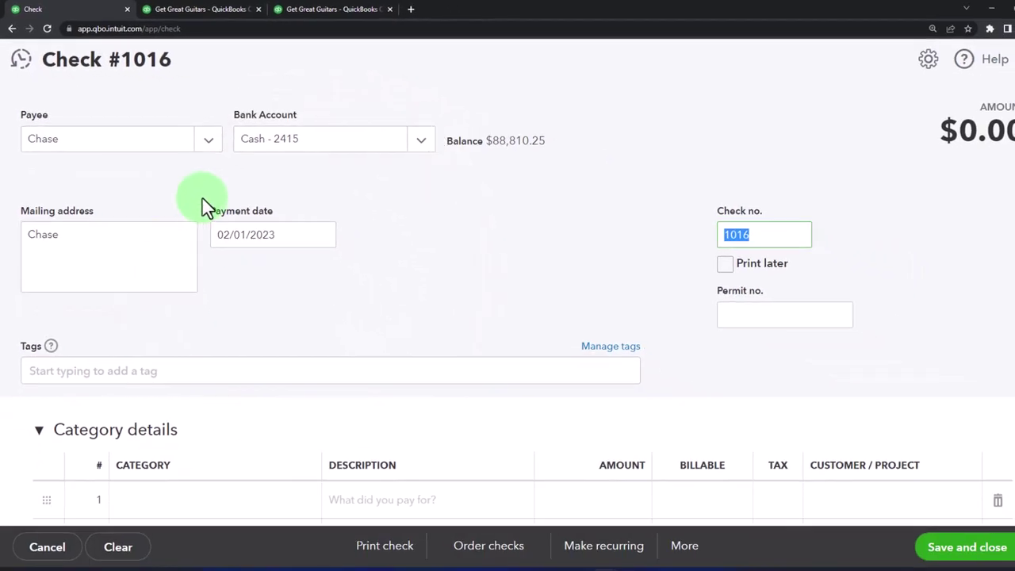
Choose the Interest paid expense account as the category of the check's first line.
{"action": "key", "text": "Tab"}
{"action": "key", "text": "Tab"}
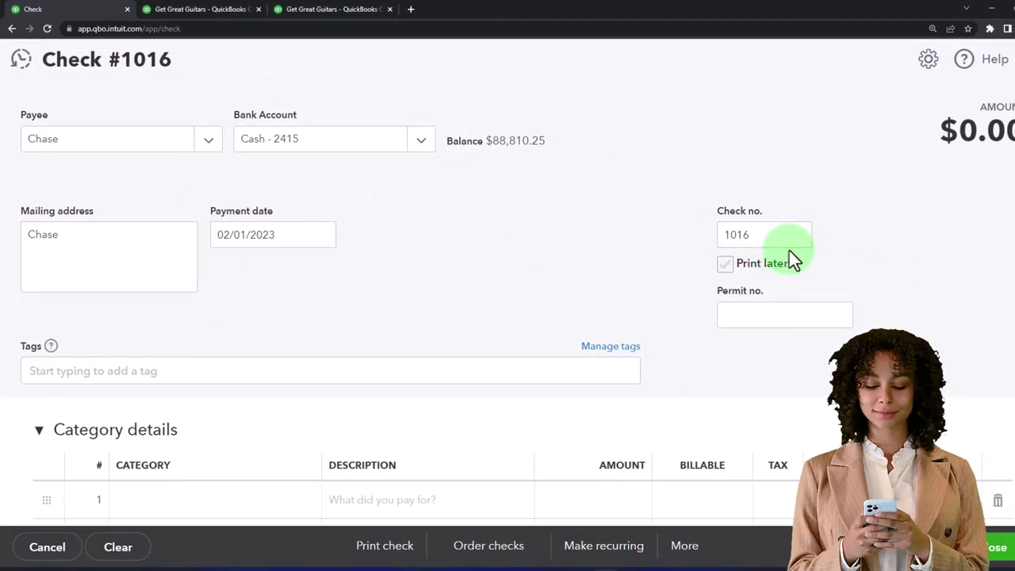
{"action": "key", "text": "Tab"}
{"action": "key", "text": "Tab"}
{"action": "key", "text": "Tab"}
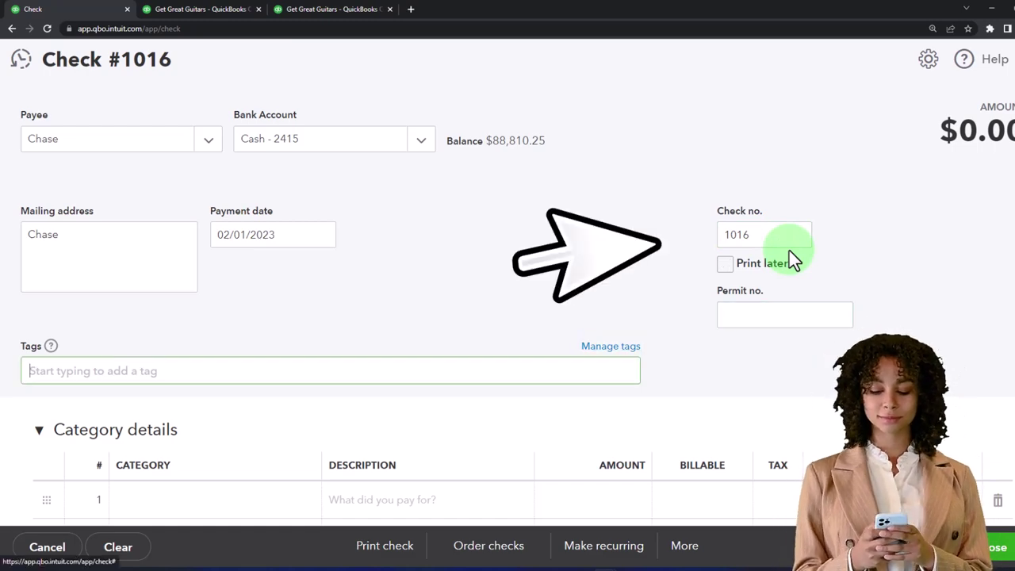
{"action": "scroll", "coordinate": [555, 274], "scroll_direction": "down", "scroll_amount": 3}
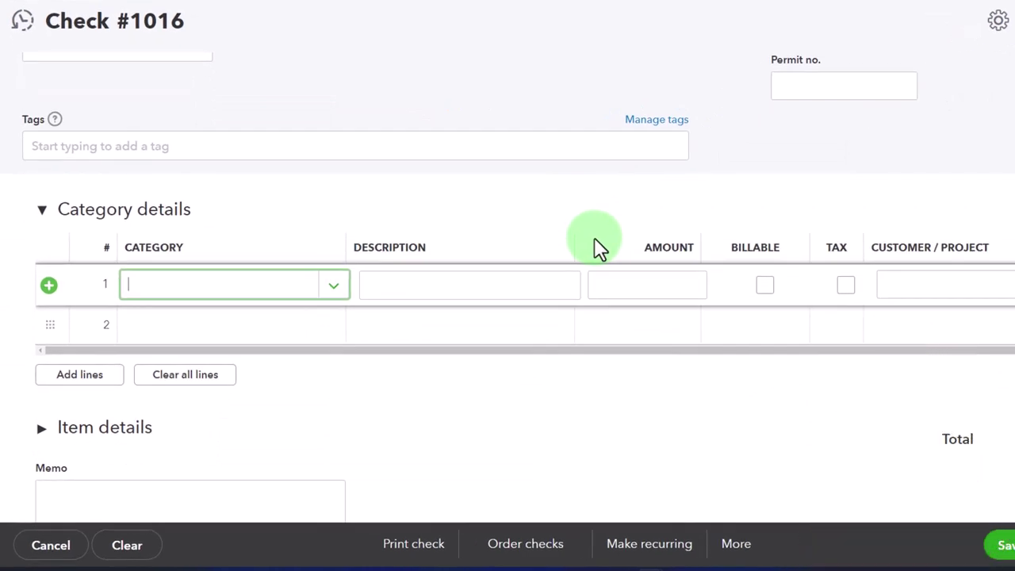
{"action": "type", "text": "Inte"}
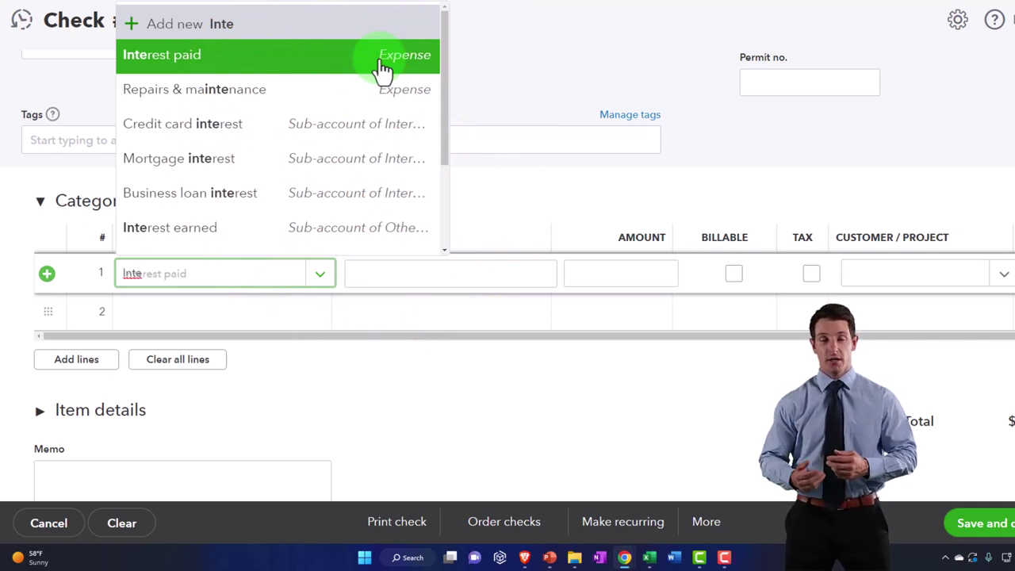
{"action": "left_click", "coordinate": [383, 56]}
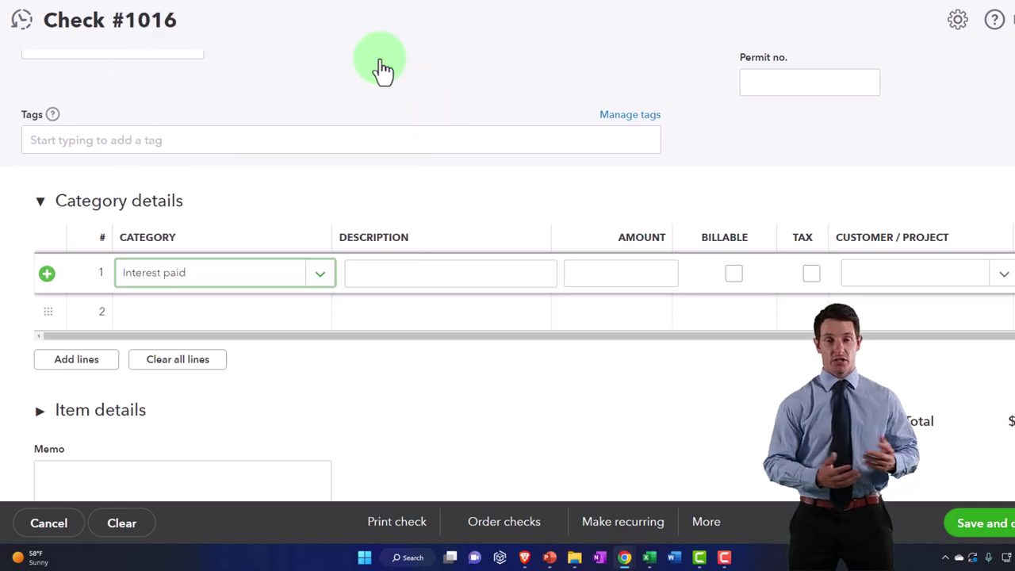
{"action": "key", "text": "Tab"}
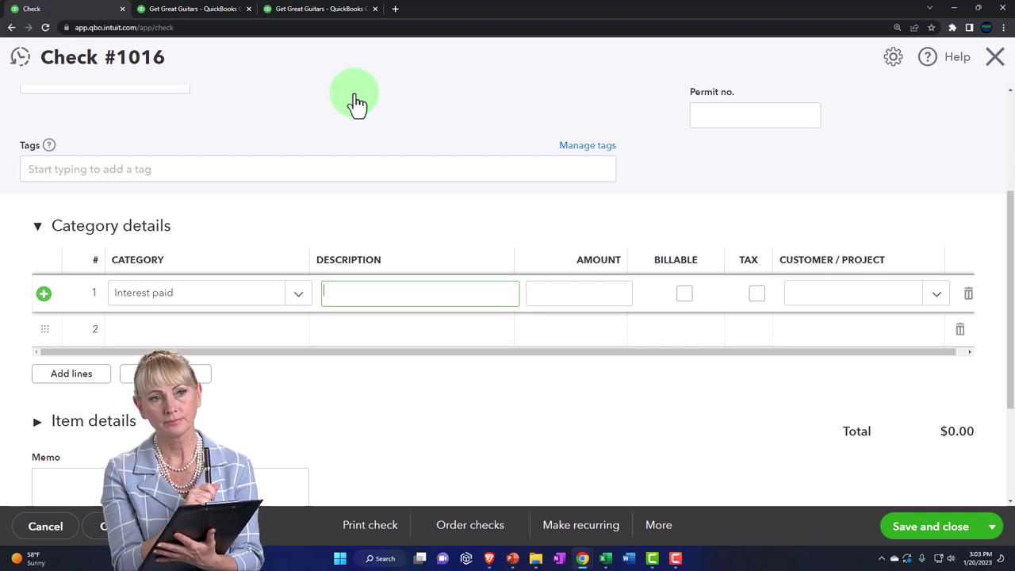
Describe the interest line as "First payment" and enter its 300.00 amount, checking it against the Excel amortization table.
{"action": "type", "text": "First payment"}
{"action": "key", "text": "Tab"}
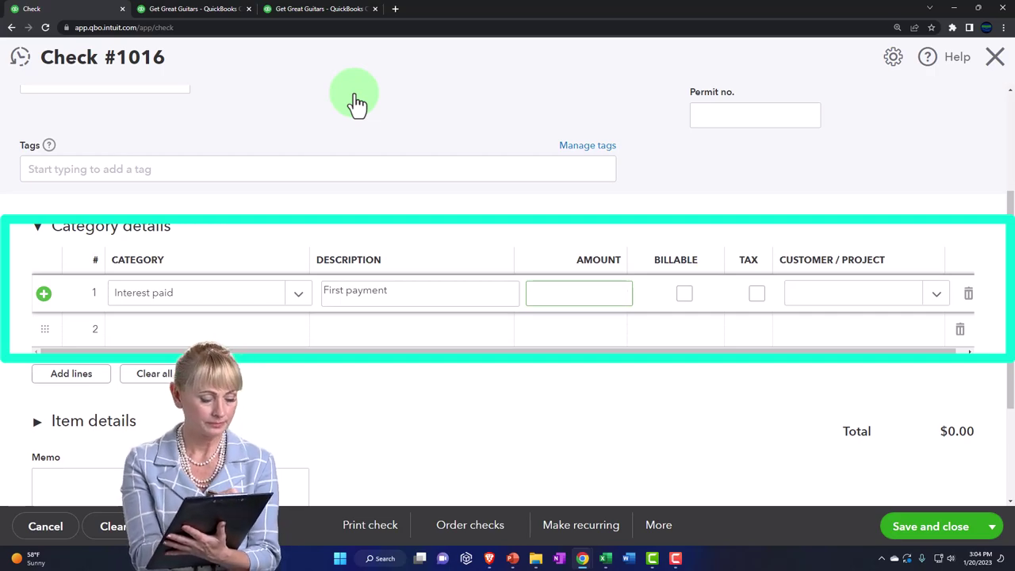
{"action": "left_click", "coordinate": [357, 103]}
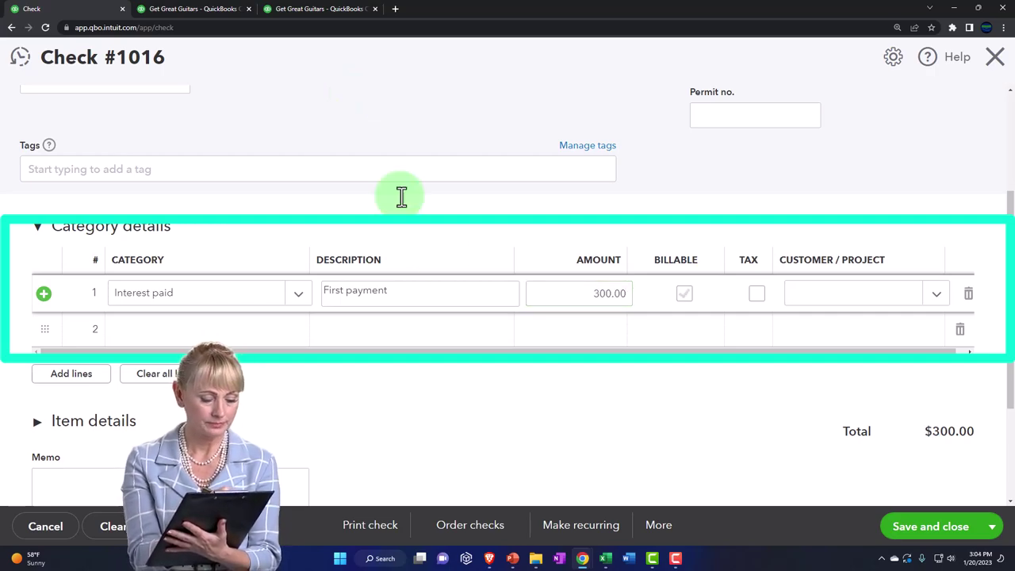
{"action": "left_click", "coordinate": [606, 559]}
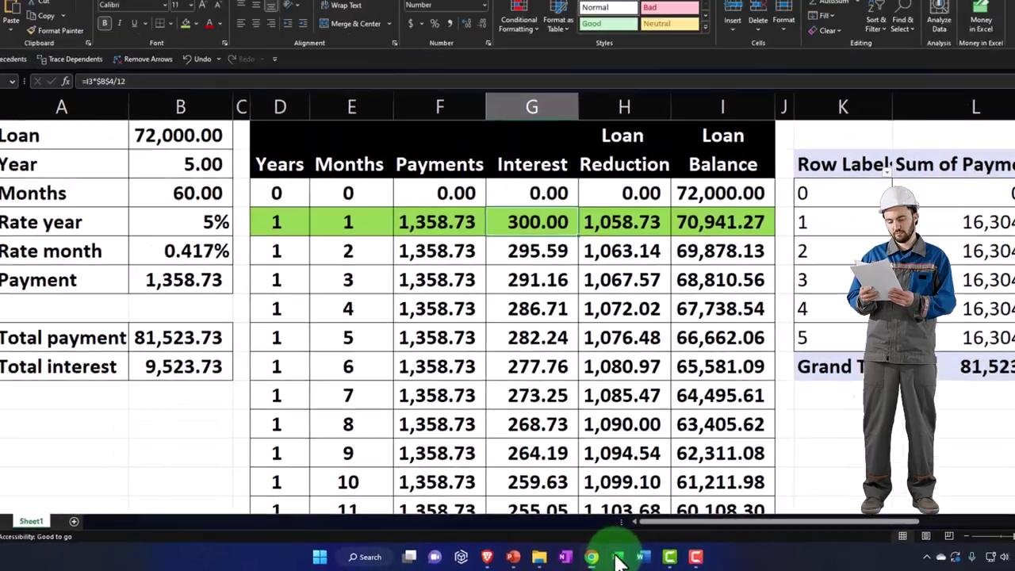
{"action": "left_click", "coordinate": [598, 555]}
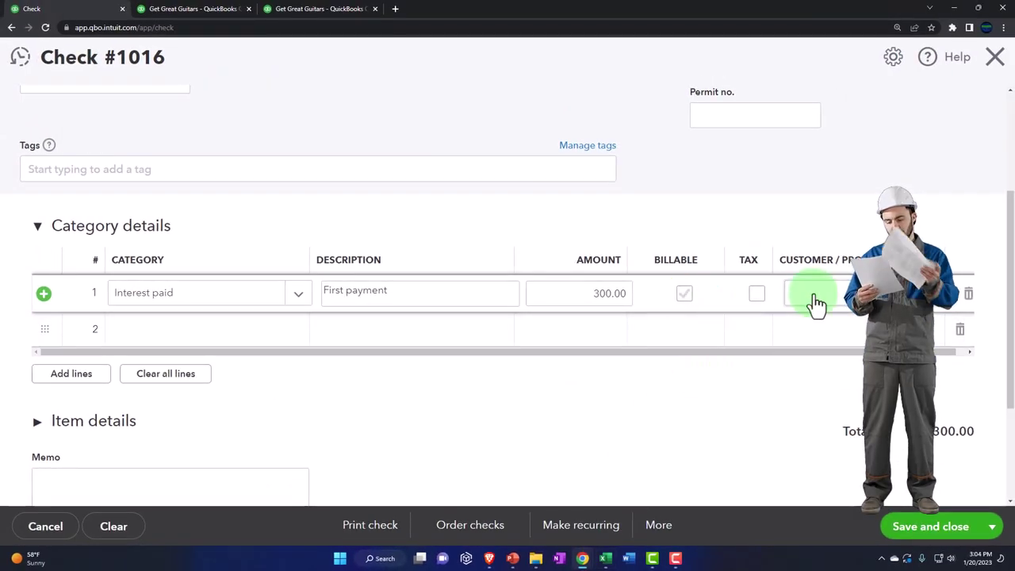
Assign the check's second line to the Loan Payable account with the description "First payment".
{"action": "left_click", "coordinate": [176, 337]}
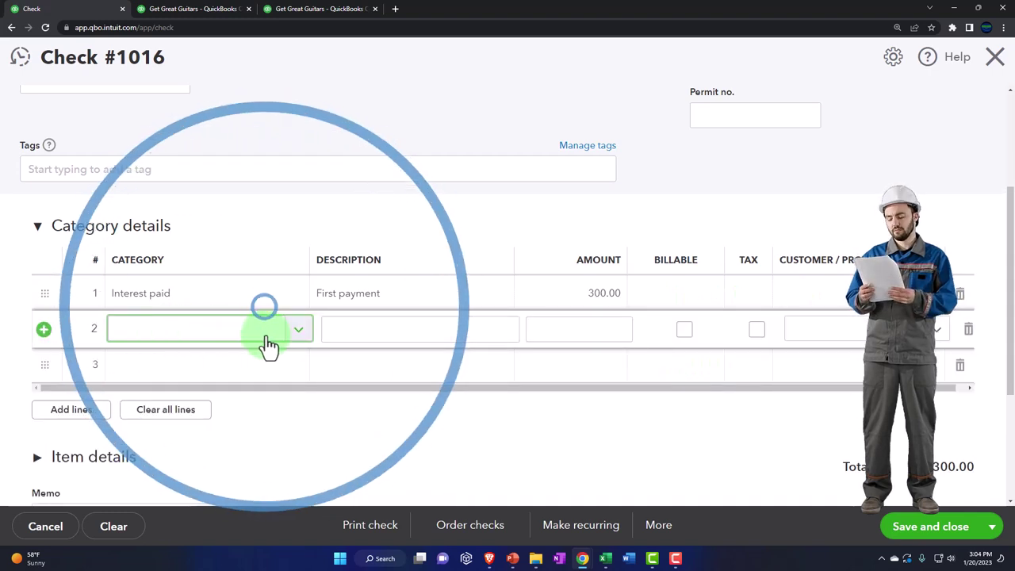
{"action": "type", "text": "LOan"}
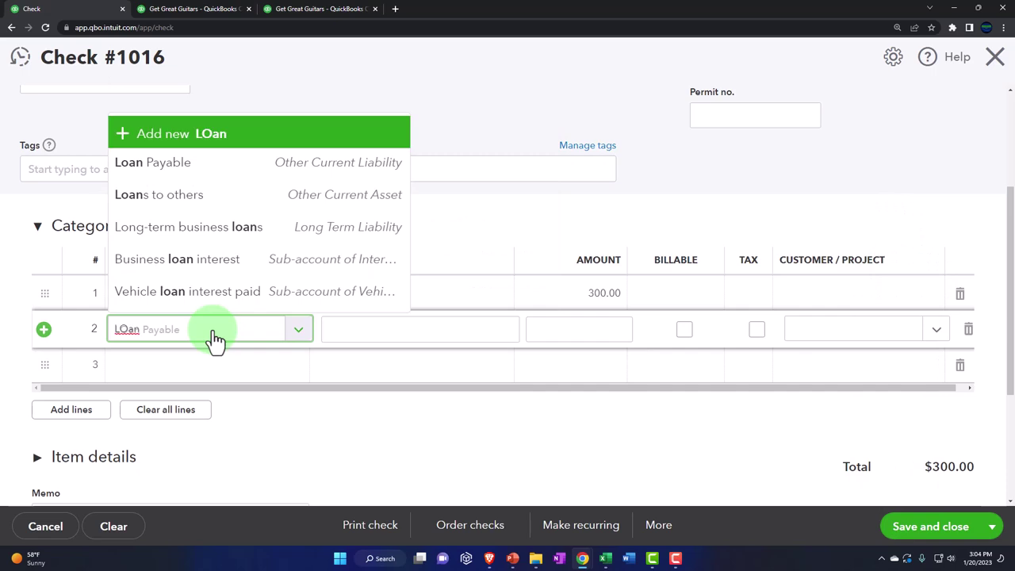
{"action": "key", "text": "Down"}
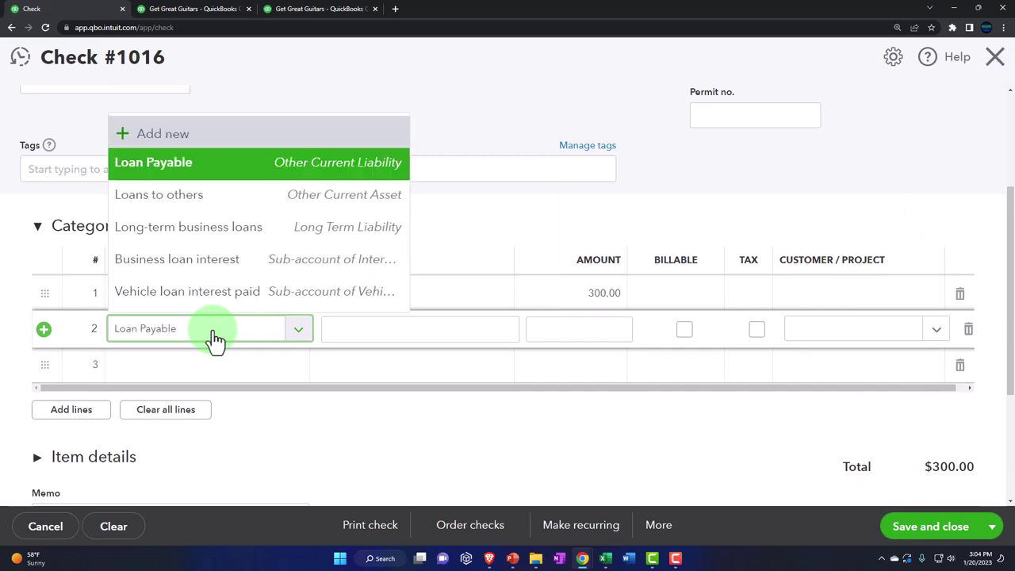
{"action": "key", "text": "Tab"}
{"action": "type", "text": "Fir"}
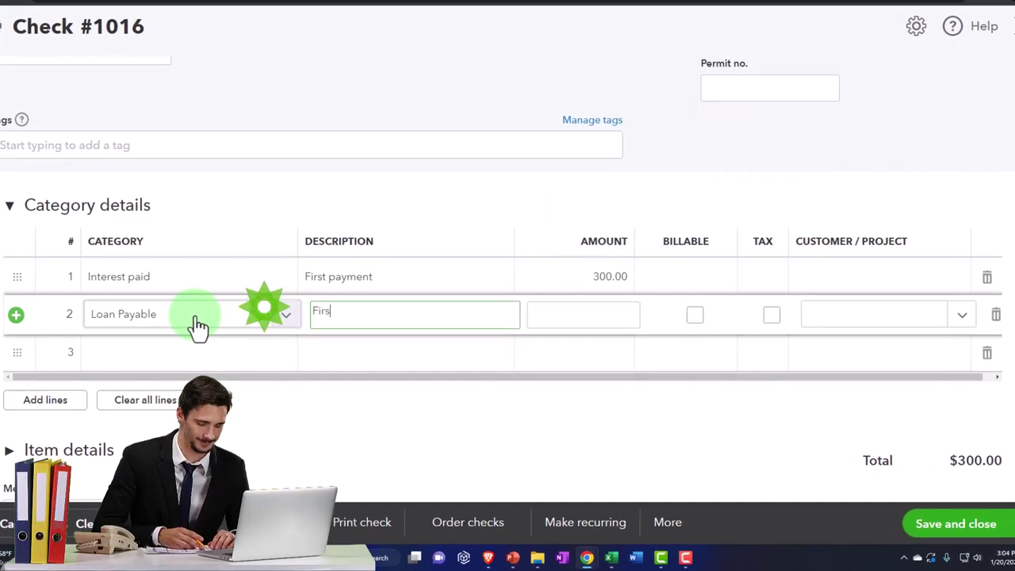
{"action": "type", "text": "st payment"}
{"action": "key", "text": "Tab"}
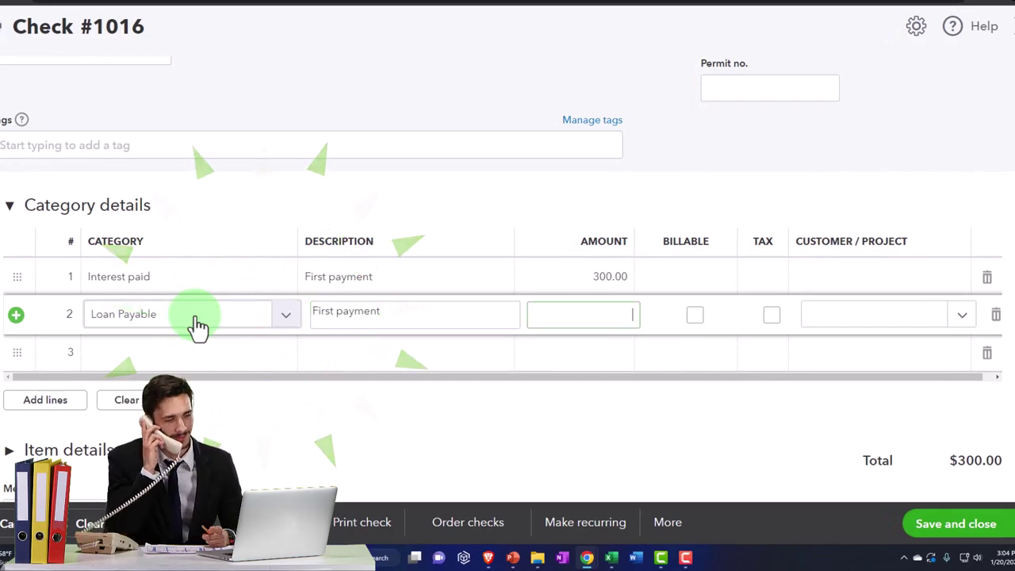
Look up the first month's loan reduction in the Excel amortization table and enter 1,058.73 as the Loan Payable line's amount.
{"action": "left_click", "coordinate": [612, 558]}
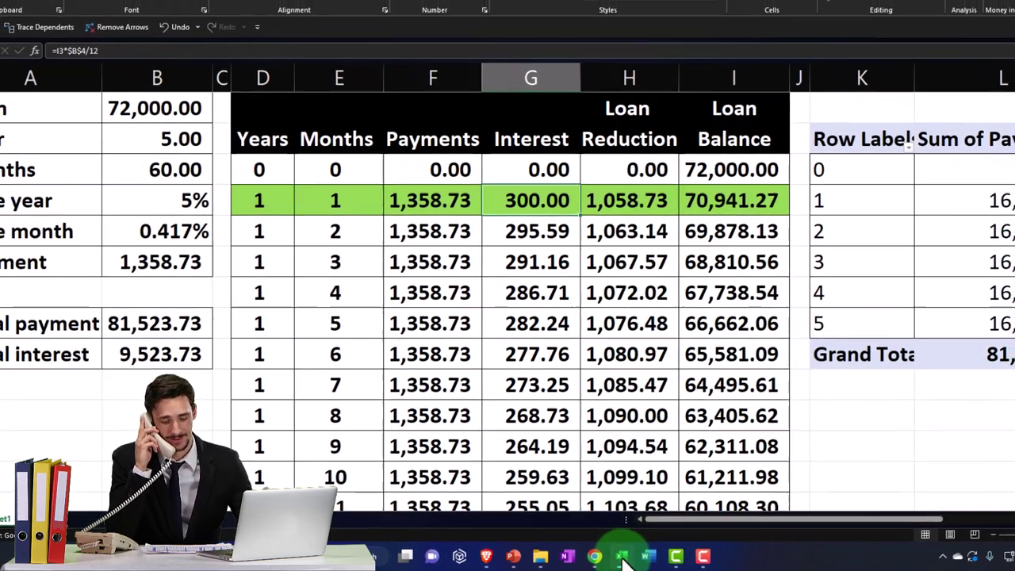
{"action": "left_click", "coordinate": [595, 556]}
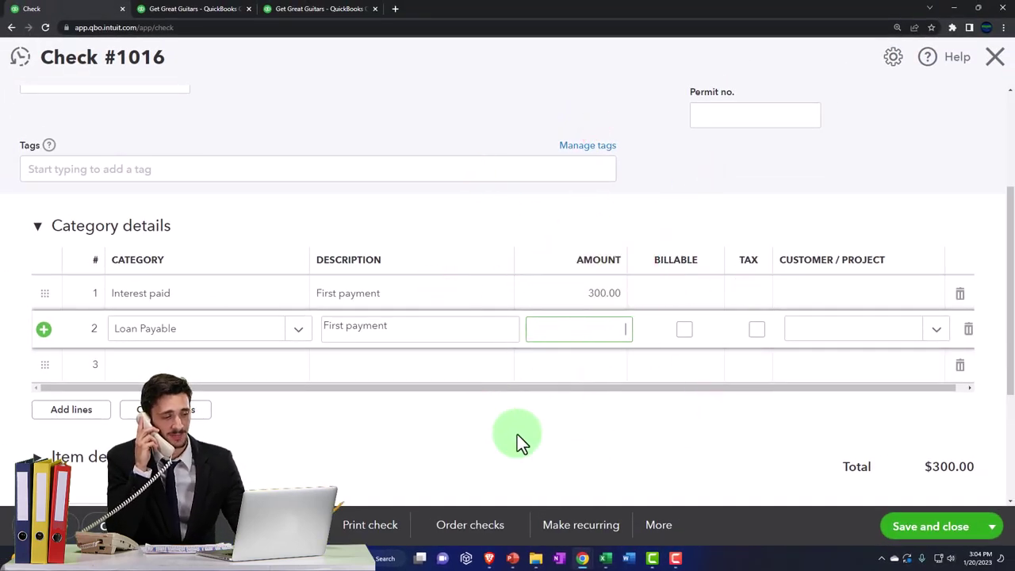
{"action": "type", "text": "1,058.73"}
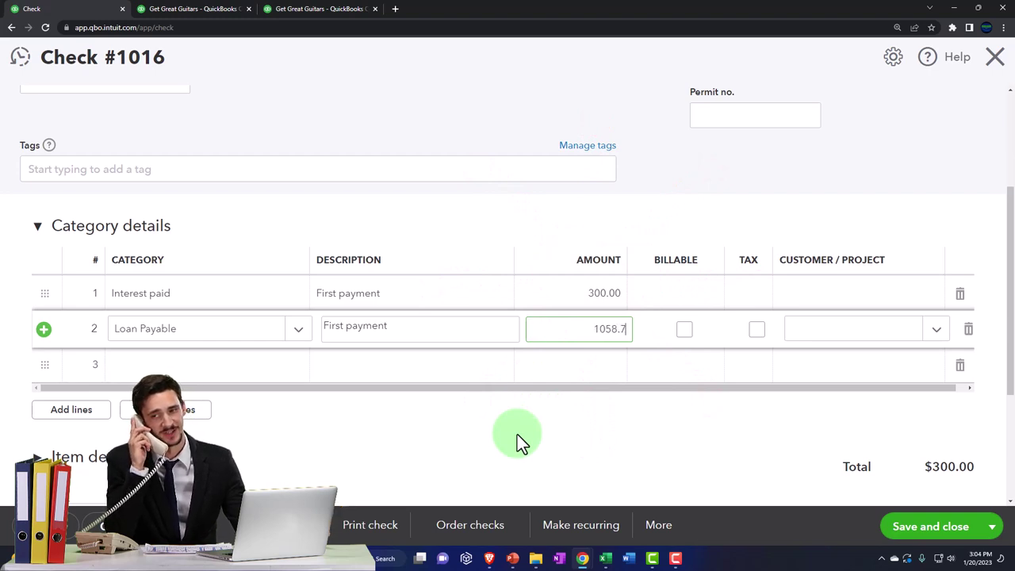
{"action": "key", "text": "Tab"}
{"action": "key", "text": "Tab"}
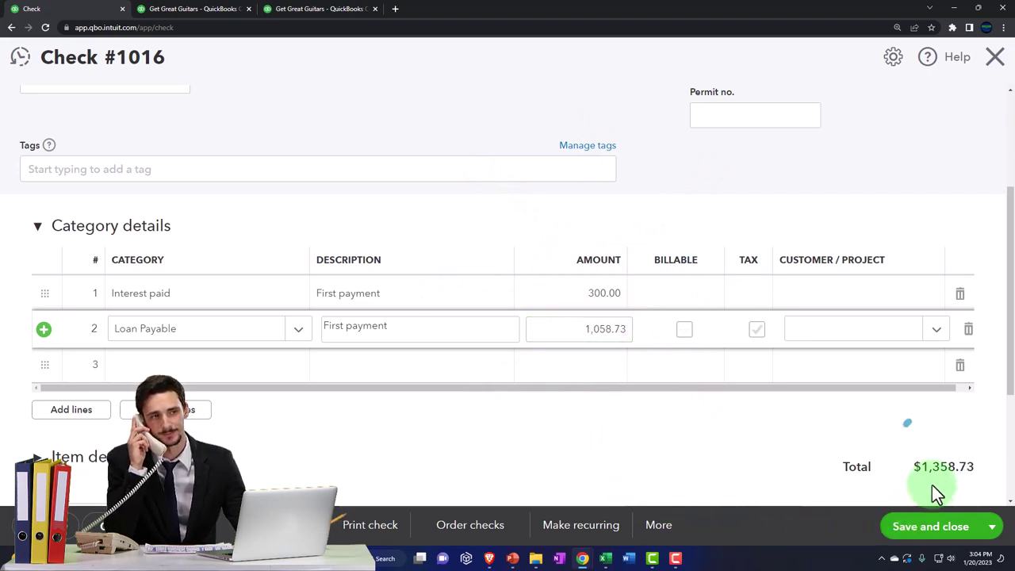
Compare the check's total with the first payment in the Excel amortization table, and review the check's payee, date and lines.
{"action": "left_click", "coordinate": [604, 559]}
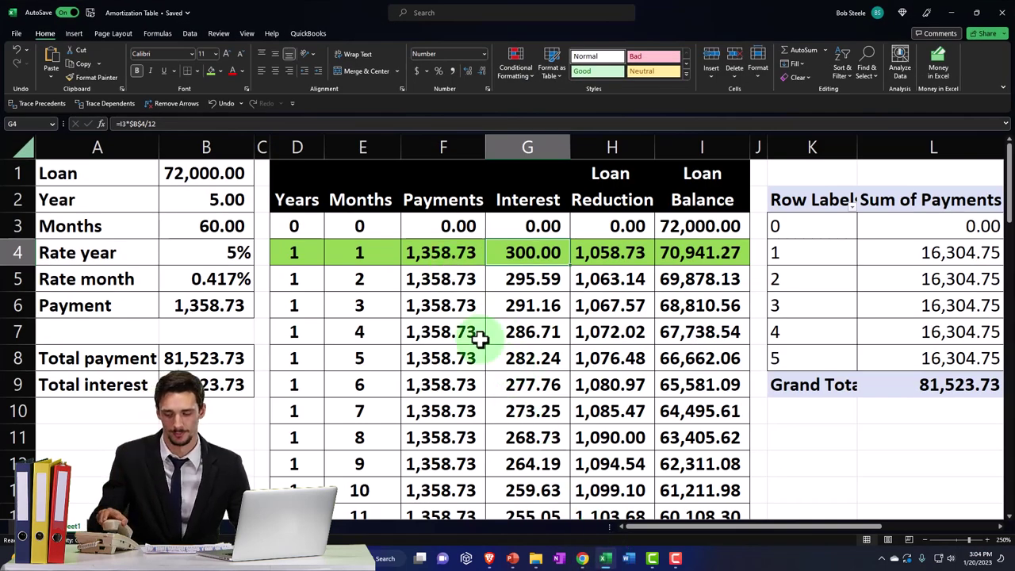
{"action": "left_click", "coordinate": [608, 560]}
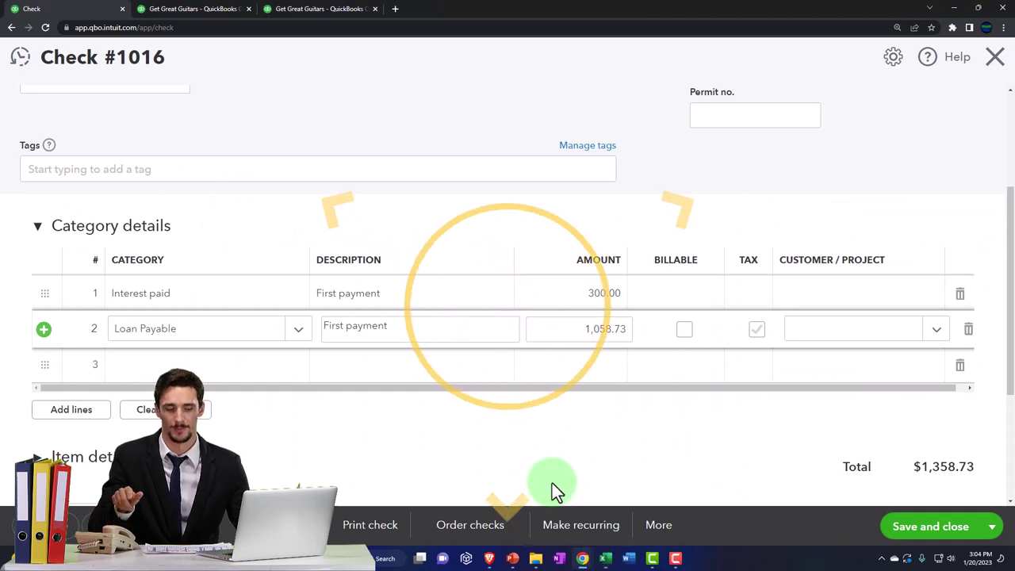
{"action": "left_click", "coordinate": [437, 366]}
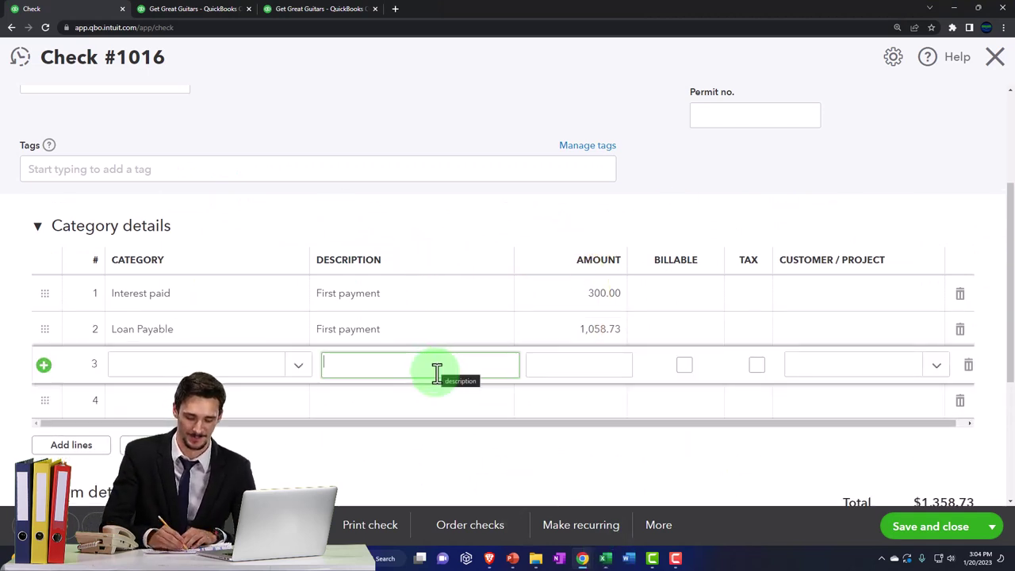
{"action": "scroll", "coordinate": [437, 373], "scroll_direction": "up", "scroll_amount": 3}
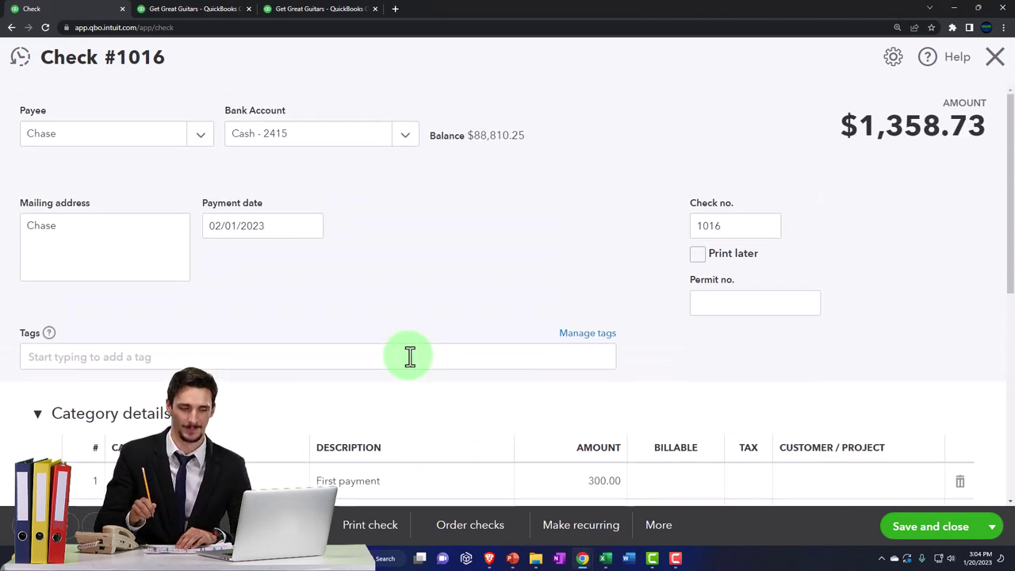
{"action": "scroll", "coordinate": [410, 357], "scroll_direction": "down", "scroll_amount": 3}
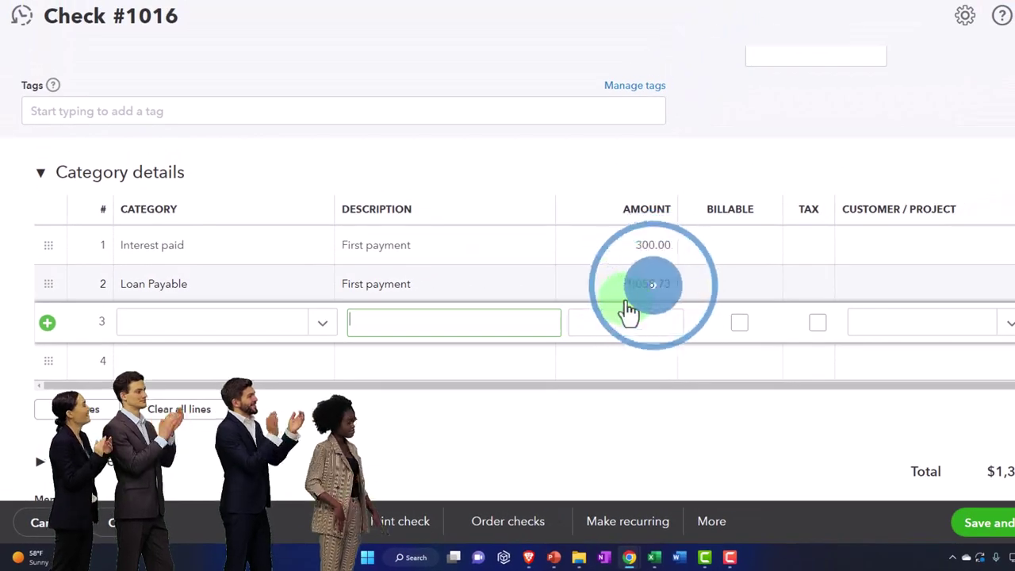
Examine the loan balance after the first payment in the Excel amortization table, then return to the QuickBooks check.
{"action": "left_click", "coordinate": [653, 557]}
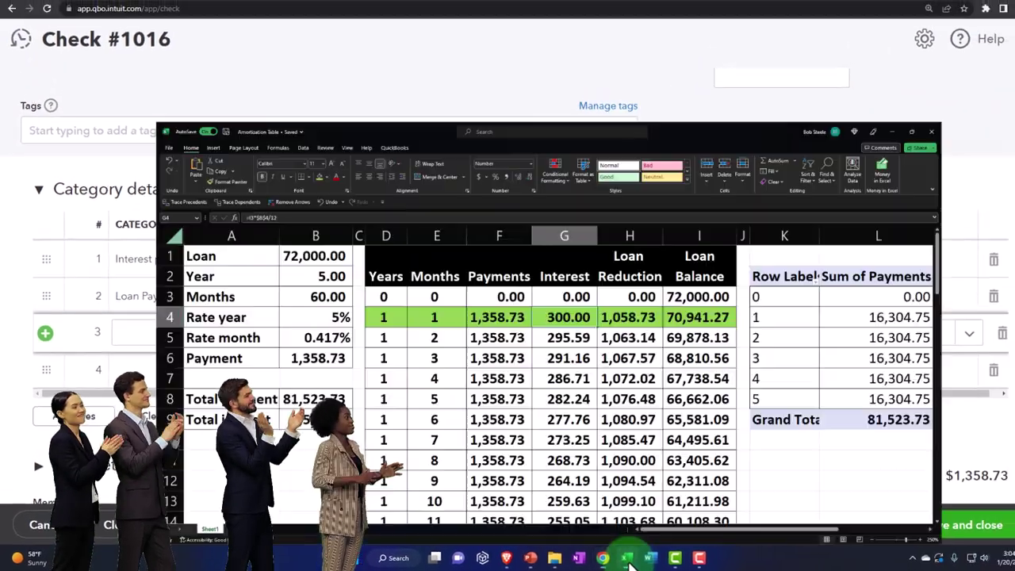
{"action": "left_click", "coordinate": [685, 252]}
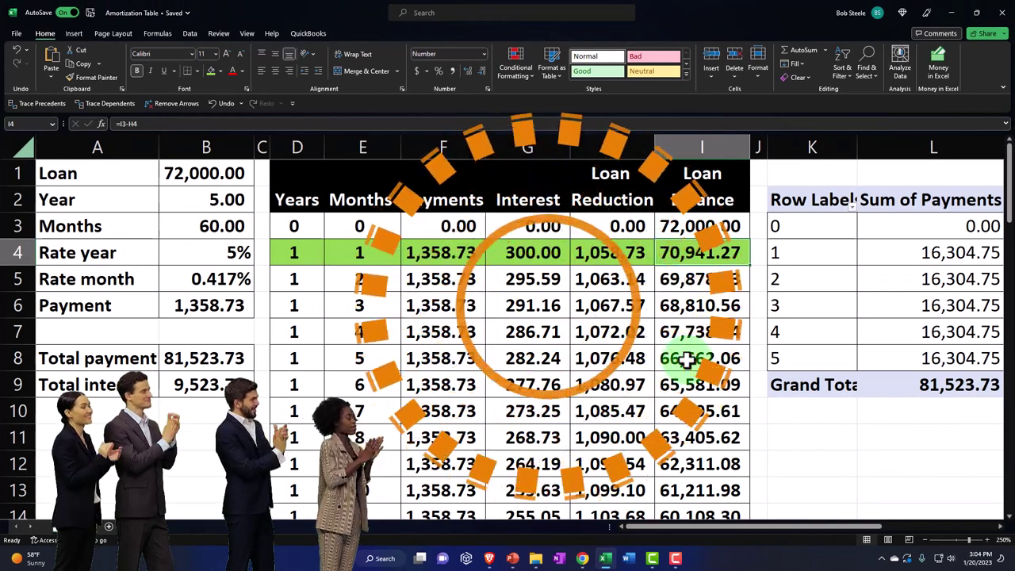
{"action": "left_click", "coordinate": [949, 14]}
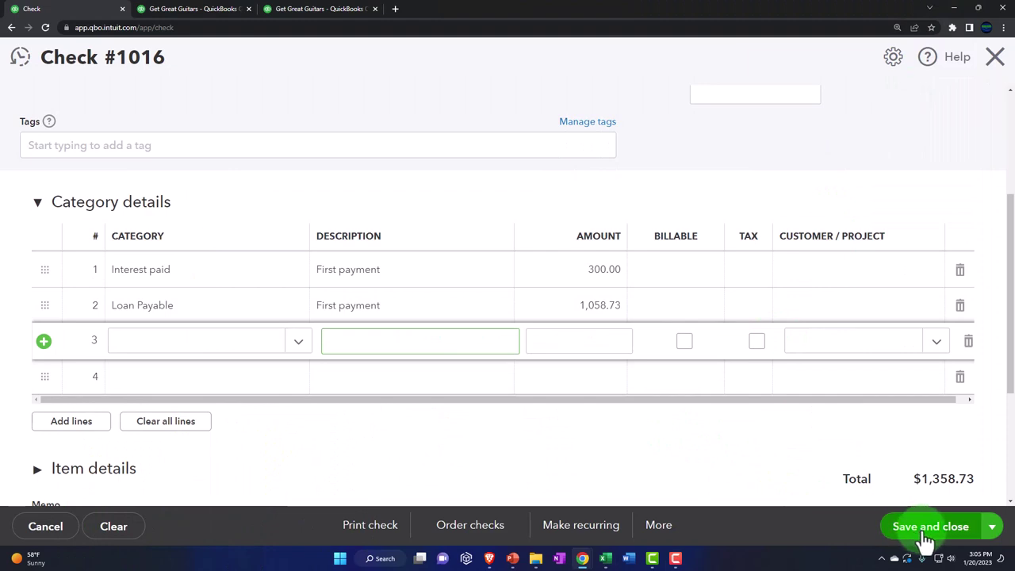
Save and close the loan payment check.
{"action": "left_click", "coordinate": [595, 328]}
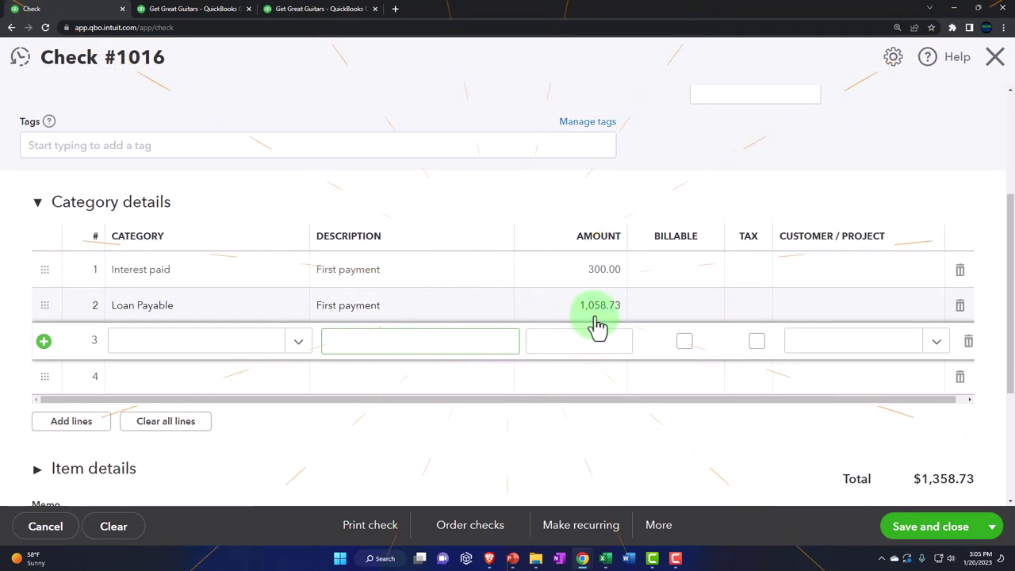
{"action": "left_click", "coordinate": [908, 535]}
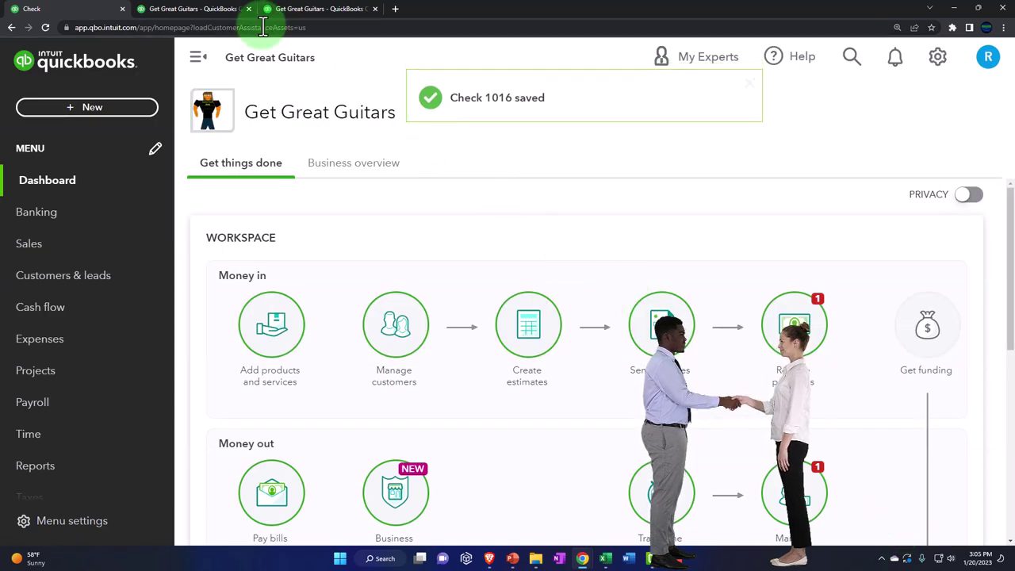
Switch to the open Balance Sheet report and rerun it to include the loan payment check.
{"action": "left_click", "coordinate": [227, 9]}
{"action": "scroll", "coordinate": [222, 252], "scroll_direction": "up", "scroll_amount": 3}
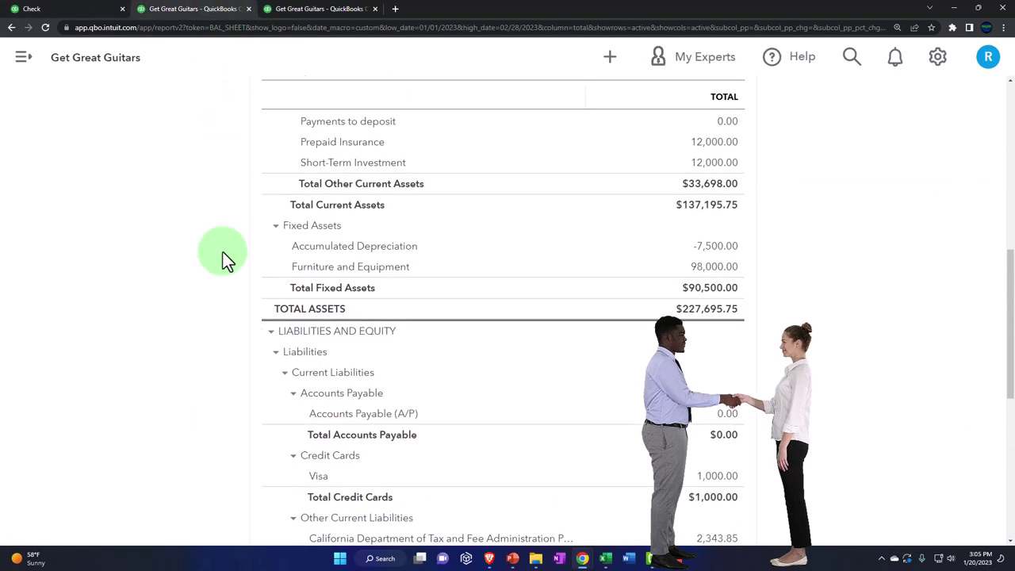
{"action": "scroll", "coordinate": [222, 252], "scroll_direction": "up", "scroll_amount": 6}
{"action": "left_click", "coordinate": [710, 133]}
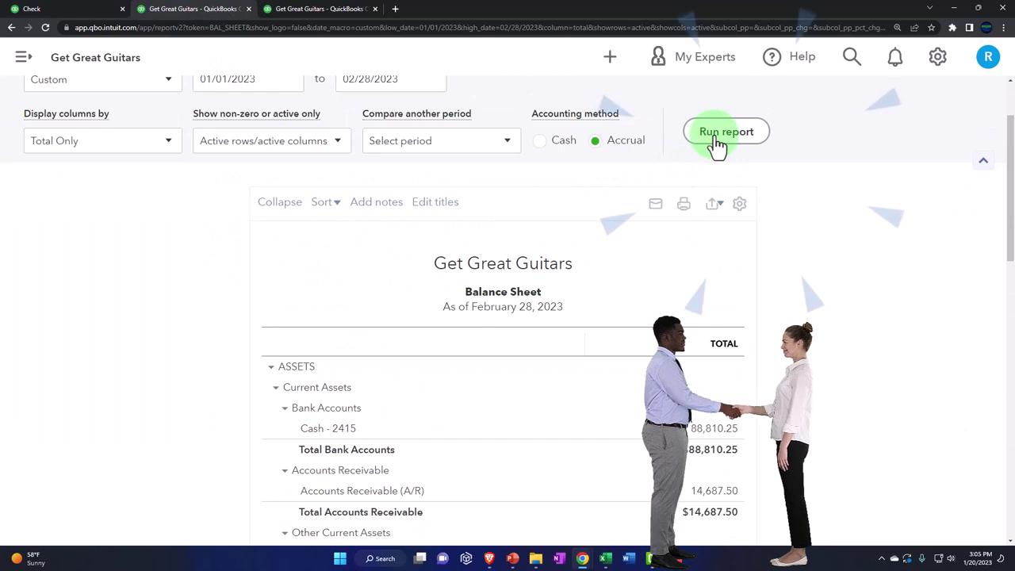
{"action": "scroll", "coordinate": [460, 265], "scroll_direction": "down", "scroll_amount": 1}
{"action": "key", "text": "ctrl+plus"}
{"action": "scroll", "coordinate": [432, 327], "scroll_direction": "down", "scroll_amount": 1}
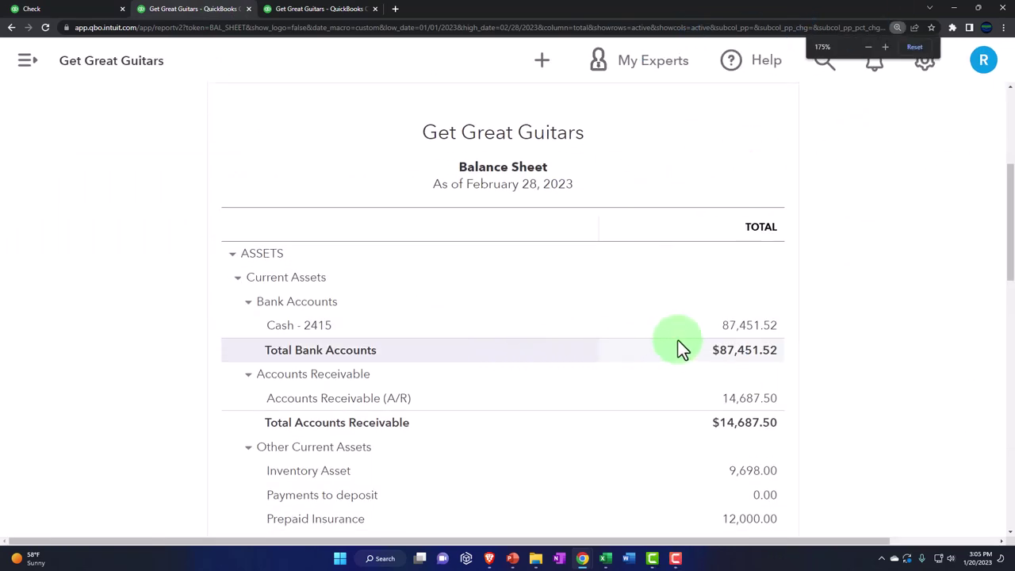
Drill into the Cash - 2415 balance to find the Chase check among its transactions, and return to the Balance Sheet.
{"action": "left_click", "coordinate": [731, 332]}
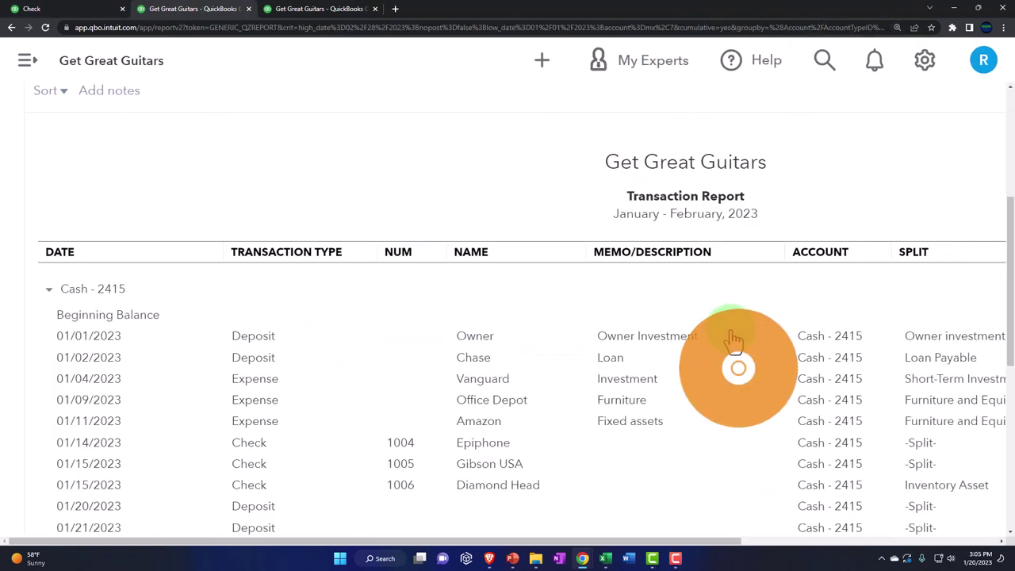
{"action": "key", "text": "ctrl+minus"}
{"action": "key", "text": "ctrl+minus"}
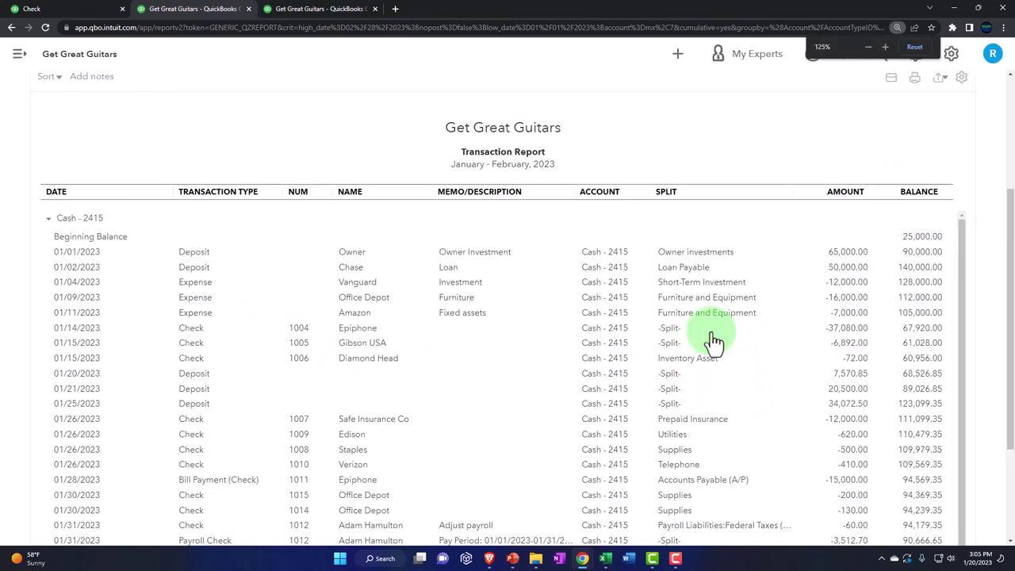
{"action": "scroll", "coordinate": [494, 403], "scroll_direction": "down", "scroll_amount": 3}
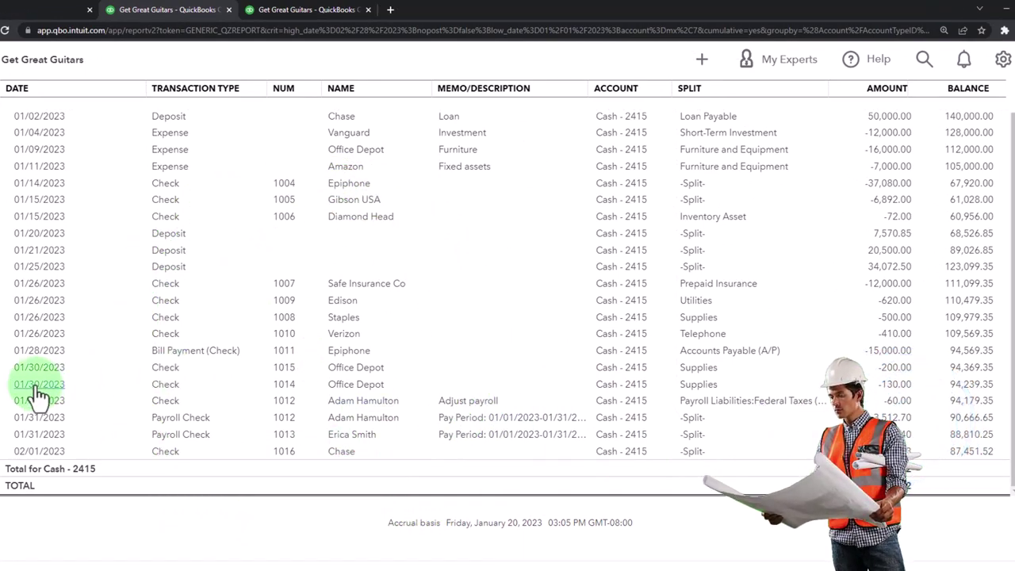
{"action": "scroll", "coordinate": [5, 261], "scroll_direction": "up", "scroll_amount": 10}
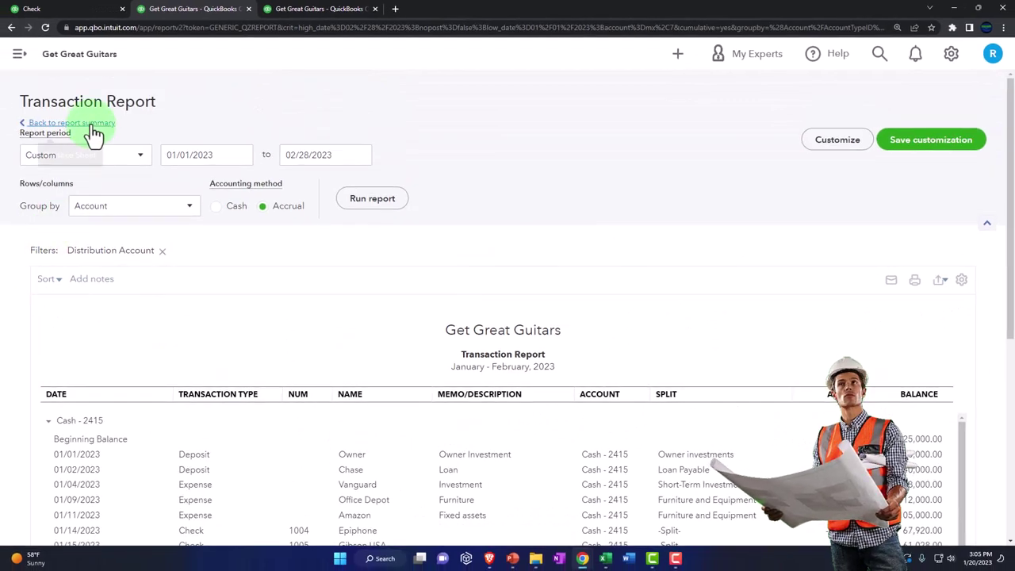
{"action": "left_click", "coordinate": [90, 124]}
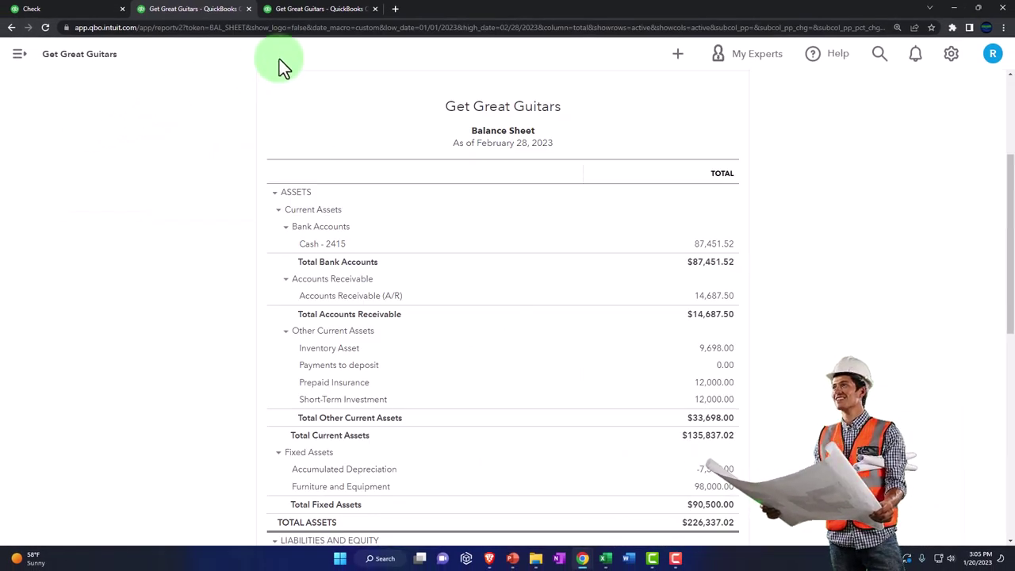
Rerun the open Profit and Loss report and examine the February interest paid, total expenses and net income.
{"action": "left_click", "coordinate": [310, 12]}
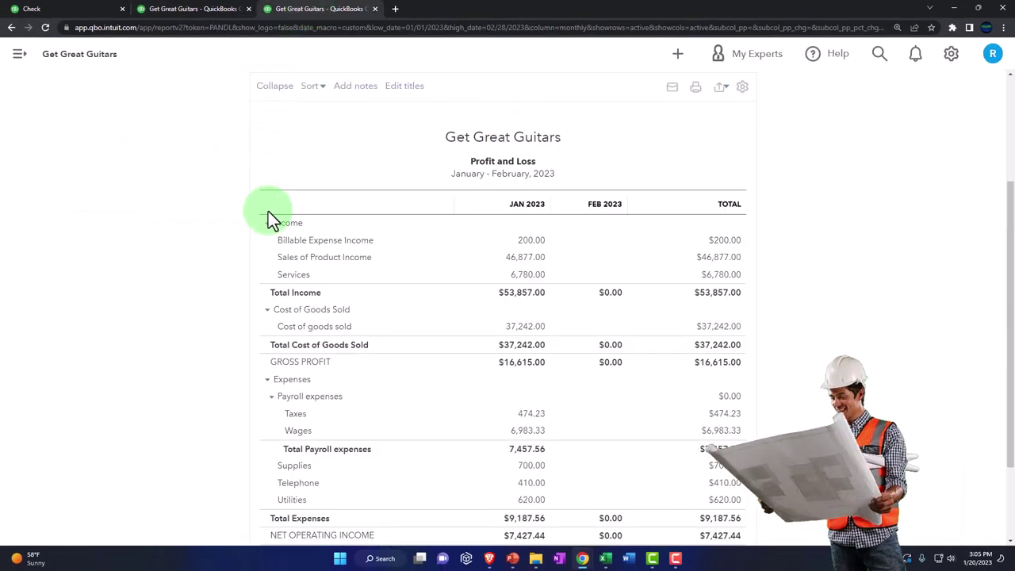
{"action": "scroll", "coordinate": [269, 214], "scroll_direction": "up", "scroll_amount": 5}
{"action": "left_click", "coordinate": [600, 197]}
{"action": "scroll", "coordinate": [639, 278], "scroll_direction": "down", "scroll_amount": 2}
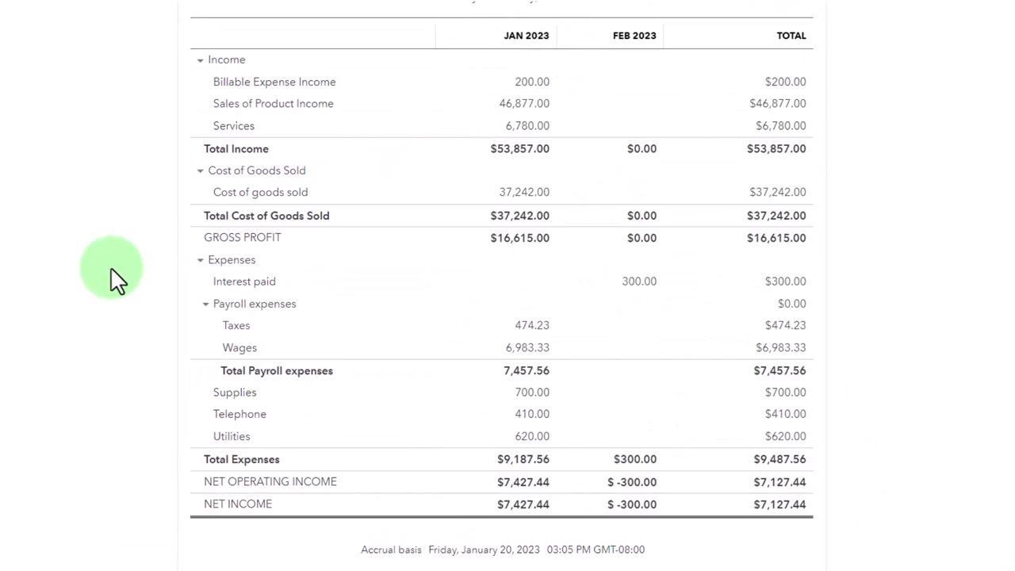
{"action": "key", "text": "ctrl+plus"}
{"action": "scroll", "coordinate": [397, 349], "scroll_direction": "down", "scroll_amount": 3}
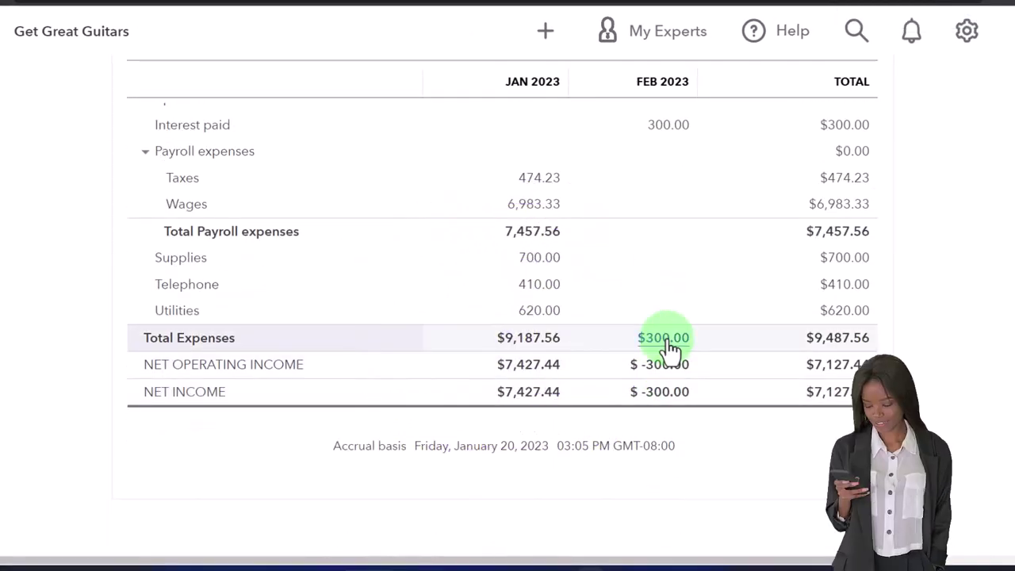
{"action": "scroll", "coordinate": [668, 346], "scroll_direction": "up", "scroll_amount": 3}
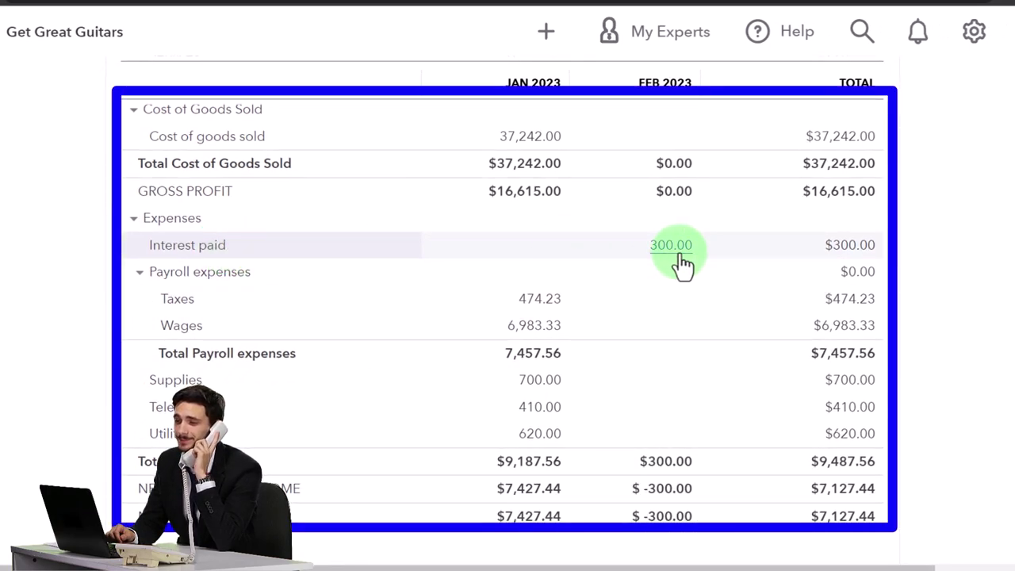
Drill into the February Interest paid amount to examine its transactions, and return to the Profit and Loss report.
{"action": "left_click", "coordinate": [681, 261]}
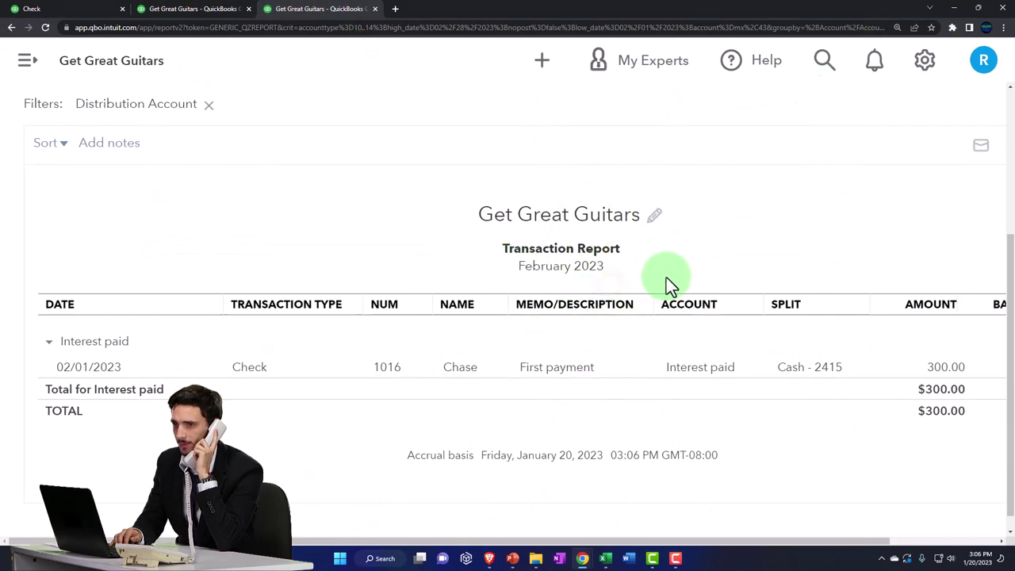
{"action": "scroll", "coordinate": [308, 273], "scroll_direction": "up", "scroll_amount": 1}
{"action": "scroll", "coordinate": [143, 177], "scroll_direction": "up", "scroll_amount": 2}
{"action": "left_click", "coordinate": [140, 158]}
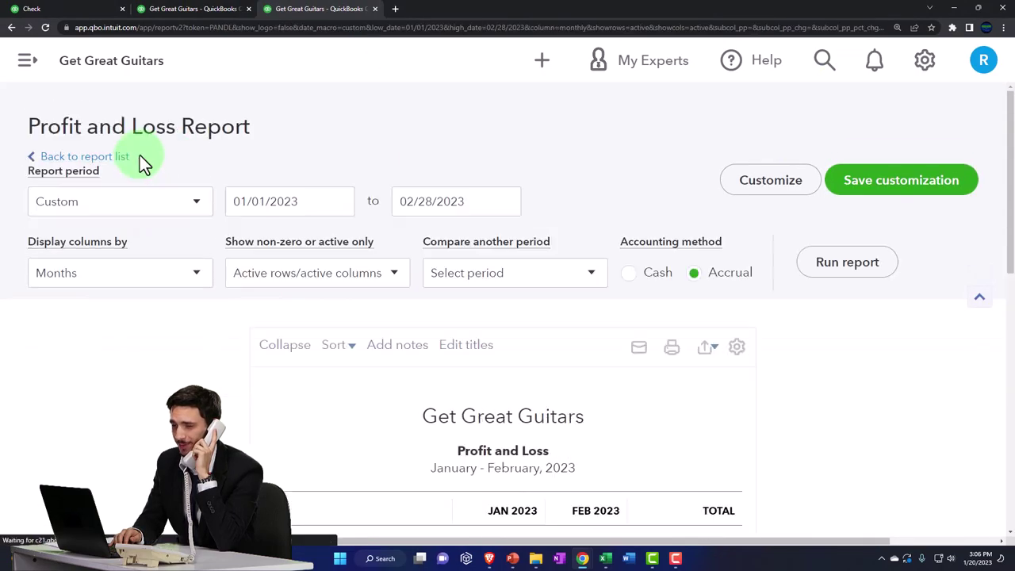
Switch to the Excel amortization table and fill the month 2 row, from Years to Loan Balance, with green.
{"action": "left_click", "coordinate": [606, 559]}
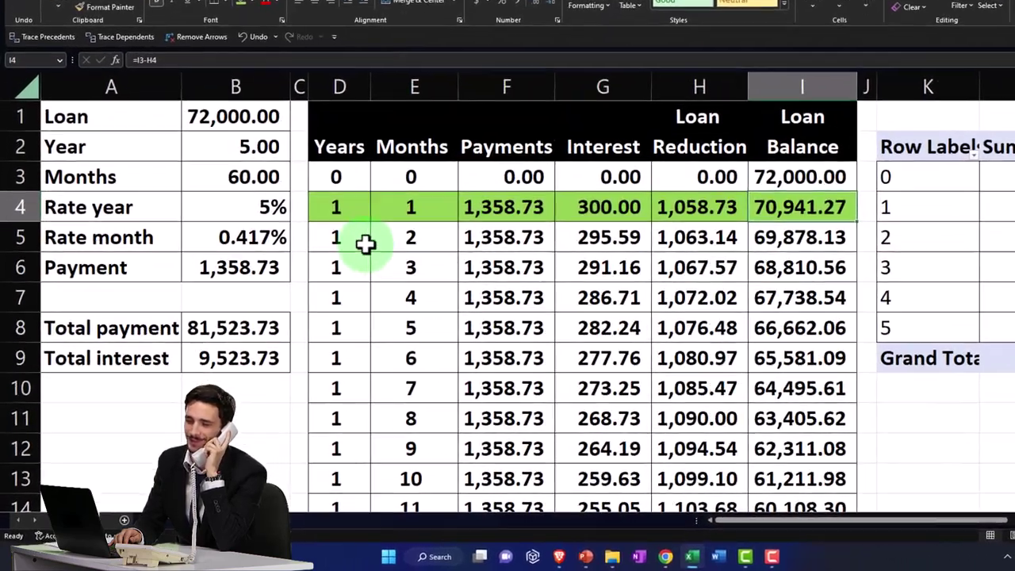
{"action": "left_click_drag", "start_coordinate": [309, 275], "coordinate": [331, 275]}
{"action": "left_click_drag", "start_coordinate": [395, 226], "coordinate": [824, 227]}
{"action": "right_click", "coordinate": [824, 227]}
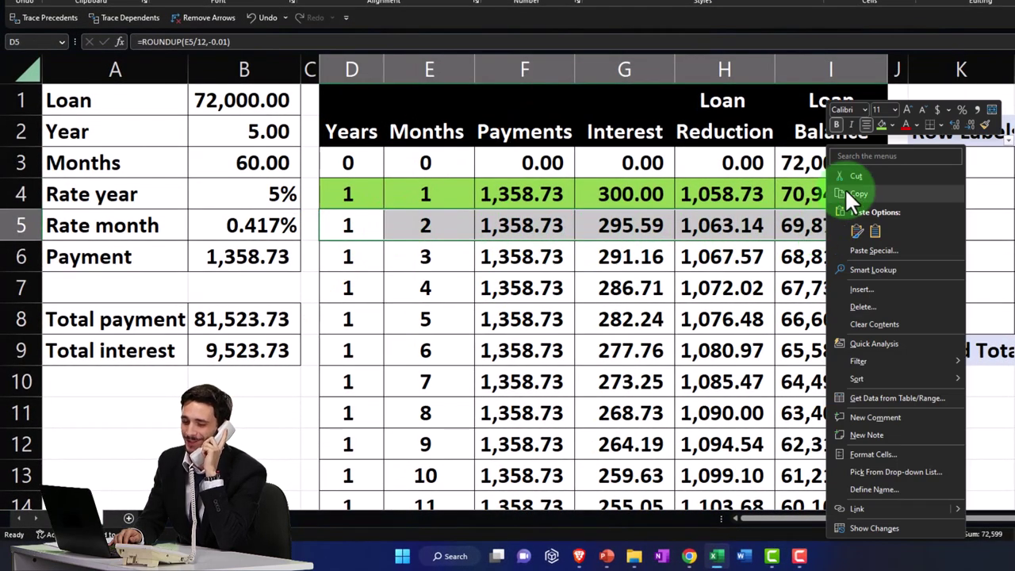
{"action": "left_click", "coordinate": [881, 126]}
Fill the month 1 row of the amortization table with yellow to mark that payment as recorded.
{"action": "left_click_drag", "start_coordinate": [351, 194], "coordinate": [830, 194]}
{"action": "right_click", "coordinate": [764, 226]}
{"action": "left_click", "coordinate": [827, 158]}
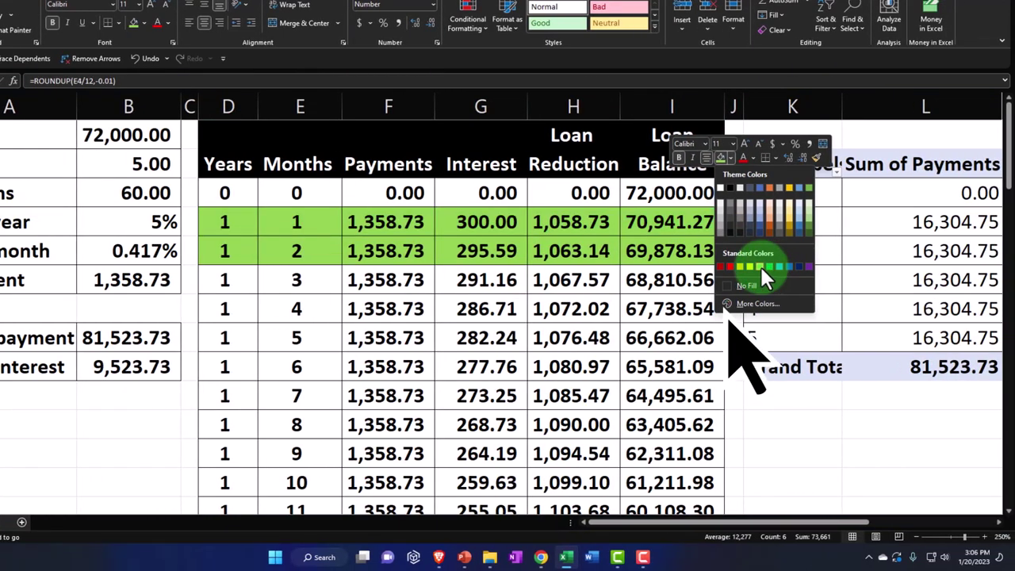
{"action": "left_click", "coordinate": [751, 266]}
Examine the payment, interest and loan reduction amounts in the month 2 row of the amortization table.
{"action": "left_click", "coordinate": [630, 252]}
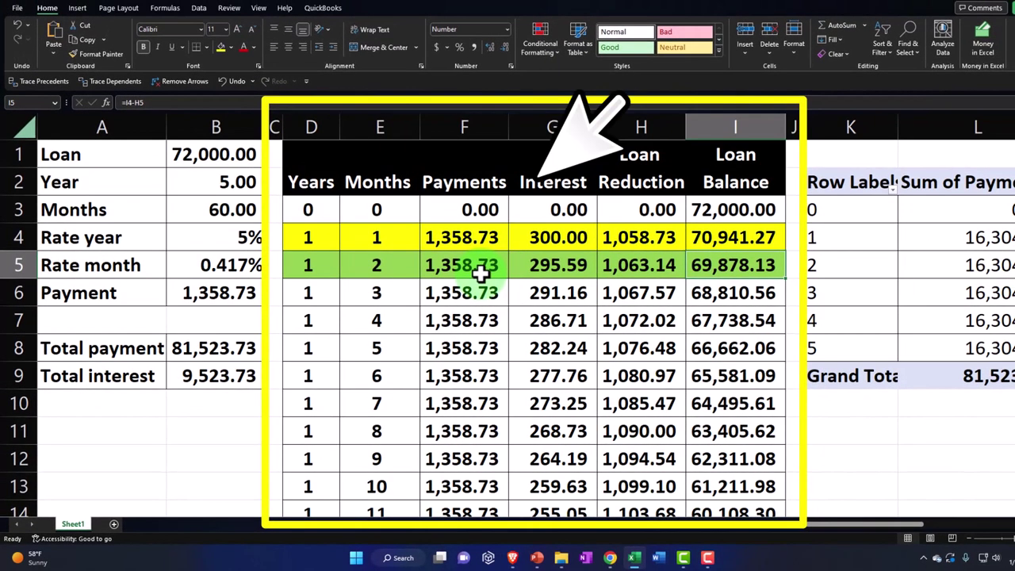
{"action": "left_click", "coordinate": [482, 273]}
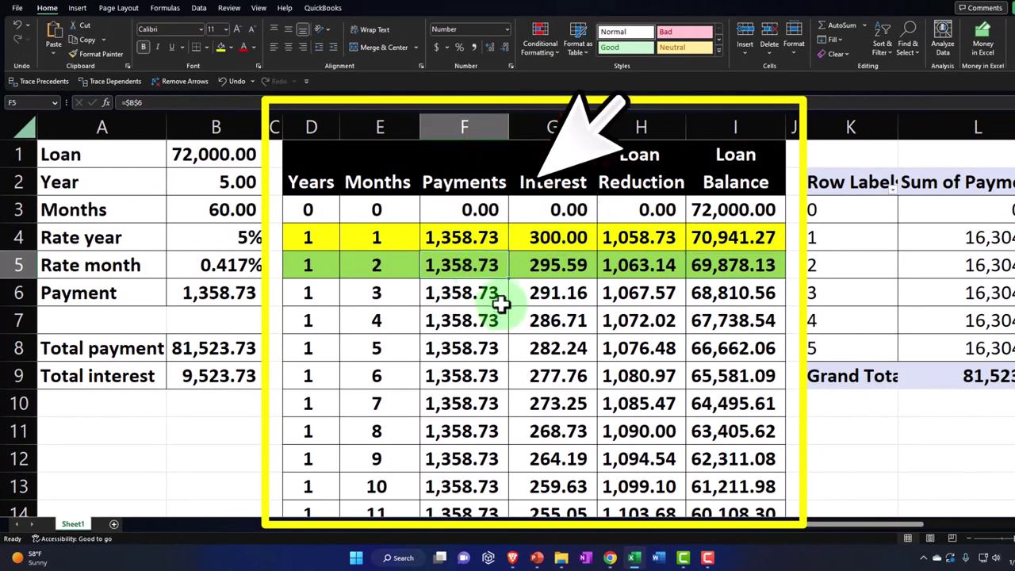
{"action": "left_click_drag", "start_coordinate": [555, 264], "coordinate": [630, 265]}
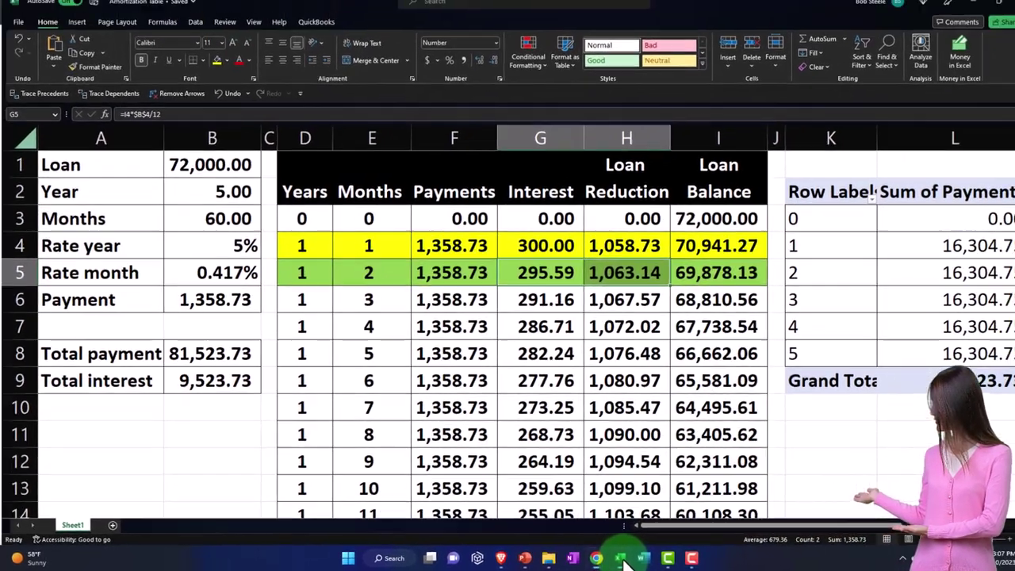
Switch back to QuickBooks Online in the browser and start a new check.
{"action": "left_click", "coordinate": [681, 556]}
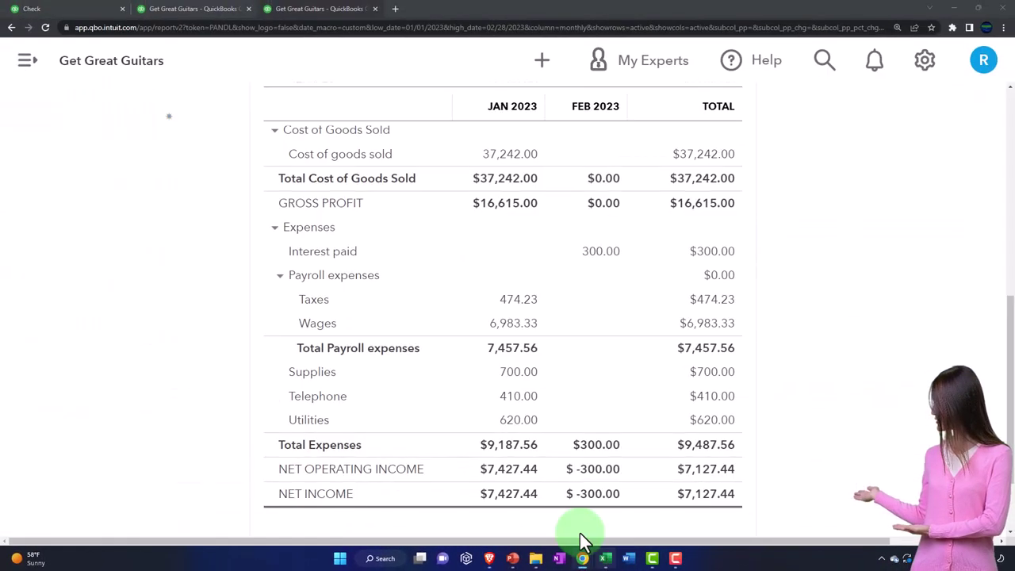
{"action": "left_click", "coordinate": [75, 12]}
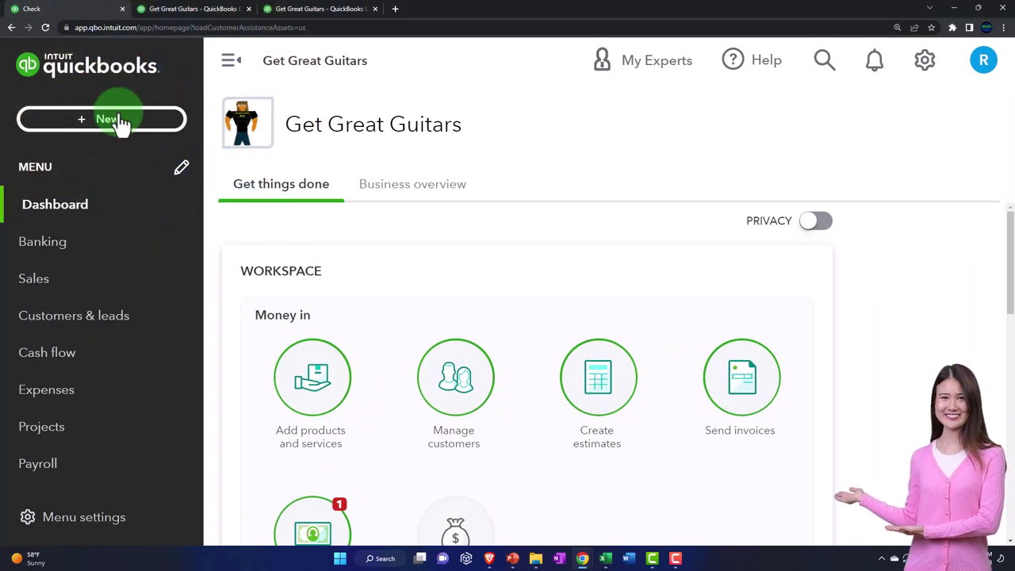
{"action": "left_click", "coordinate": [117, 120]}
{"action": "left_click", "coordinate": [268, 257]}
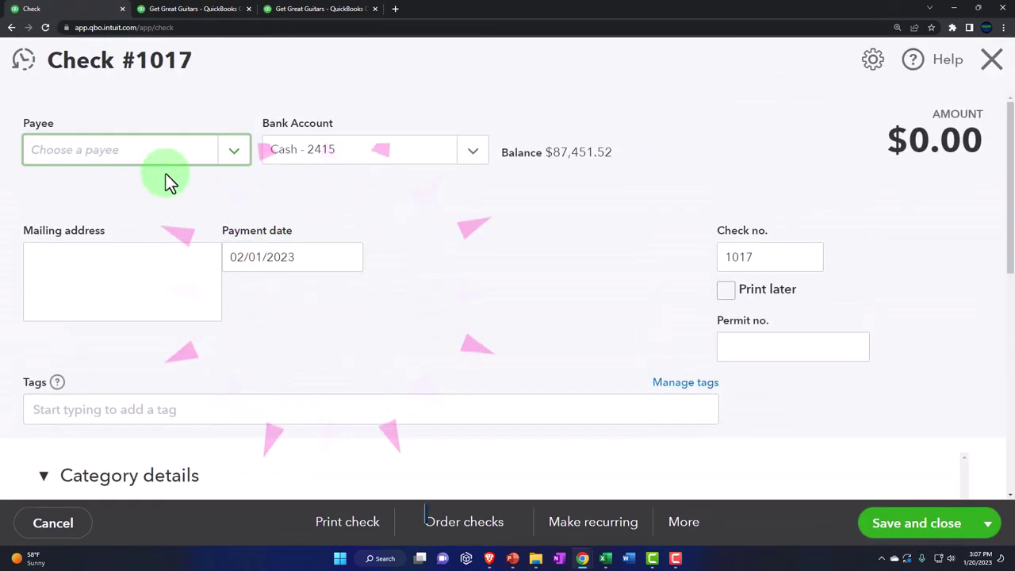
Choose the existing Chase entry as the check's payee and keep the Cash bank account.
{"action": "left_click", "coordinate": [125, 155]}
{"action": "type", "text": "chas"}
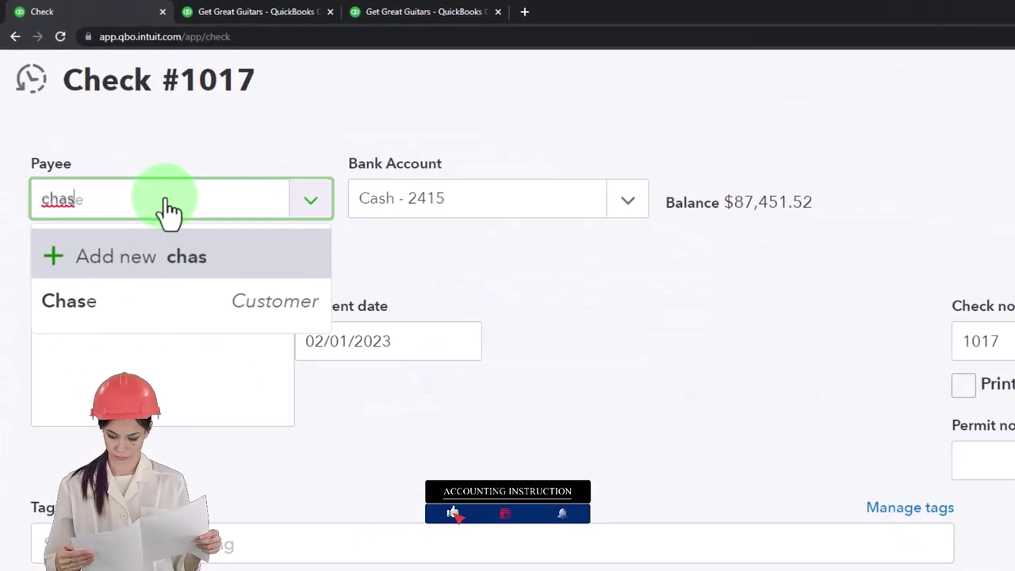
{"action": "key", "text": "Down"}
{"action": "key", "text": "Down"}
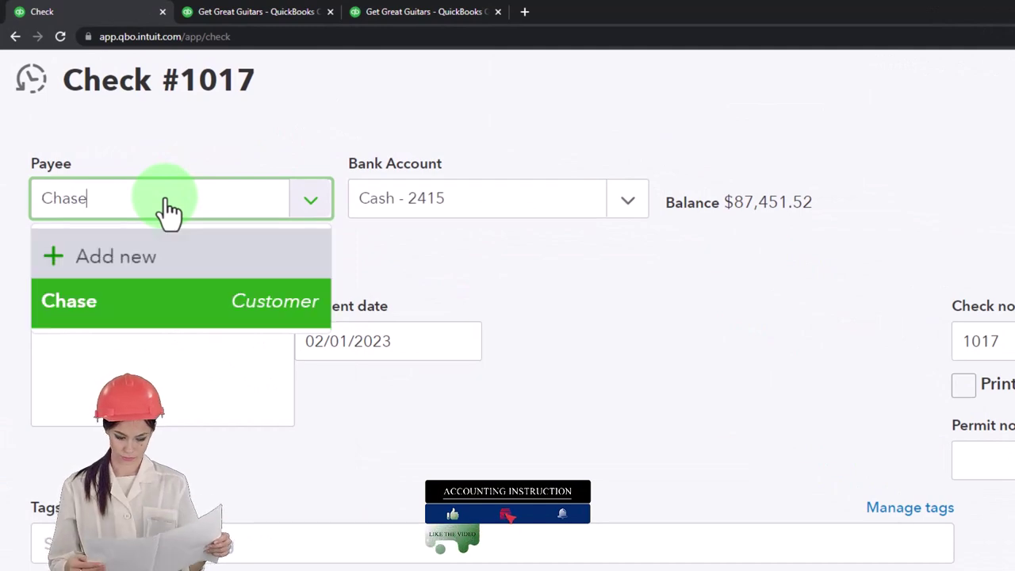
{"action": "key", "text": "Tab"}
{"action": "key", "text": "Tab"}
{"action": "key", "text": "ctrl+minus"}
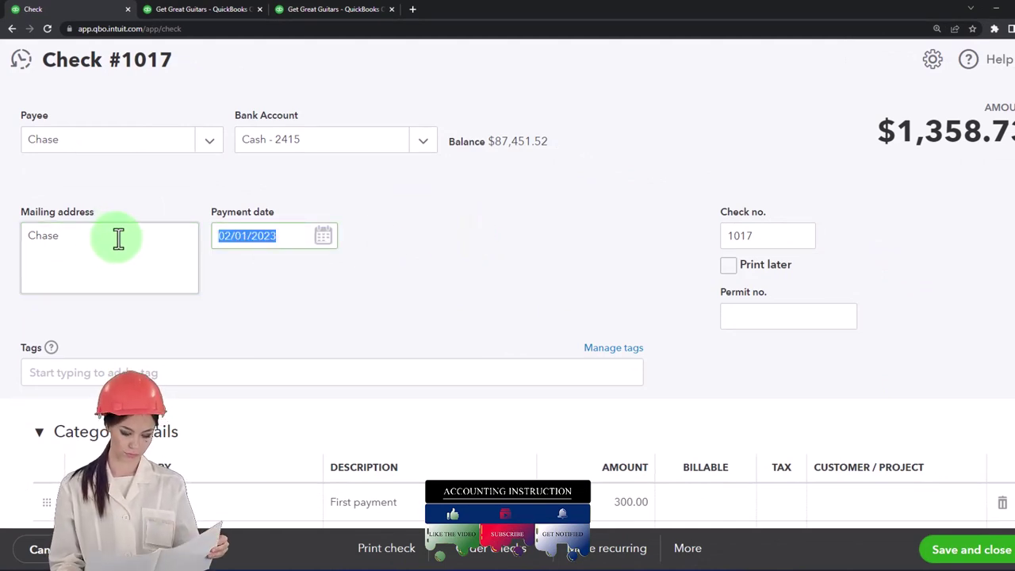
Set the payment date to 02/28/2023 and move on to the first category line of the check.
{"action": "type", "text": "02282"}
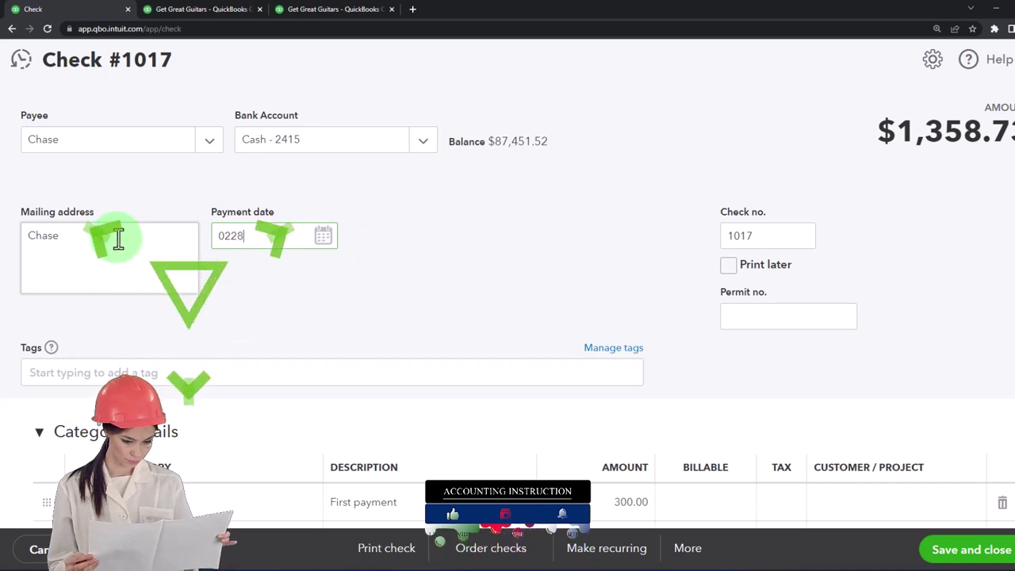
{"action": "key", "text": "Tab"}
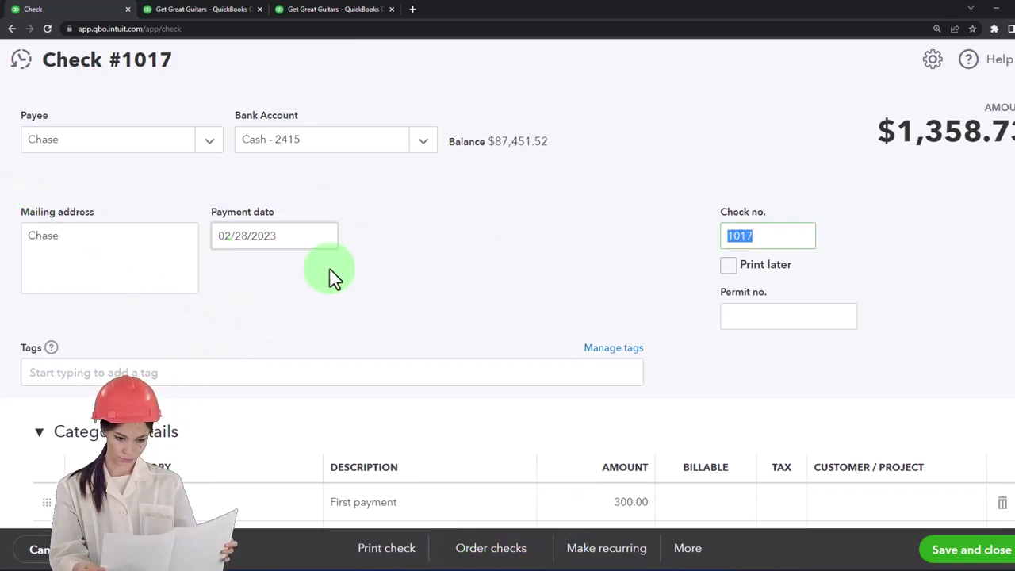
{"action": "key", "text": "Tab"}
{"action": "key", "text": "Tab"}
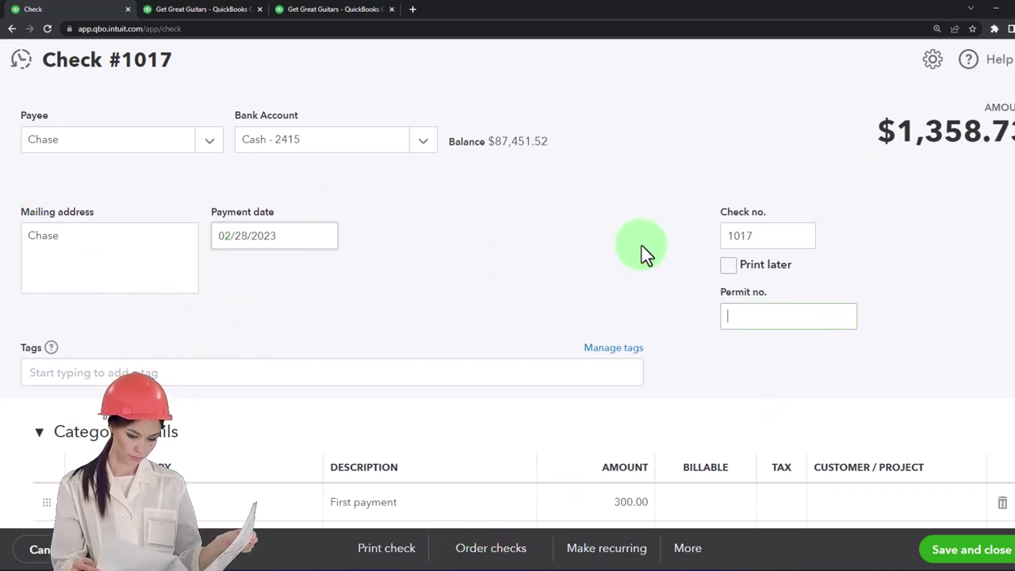
{"action": "key", "text": "Tab"}
{"action": "key", "text": "Tab"}
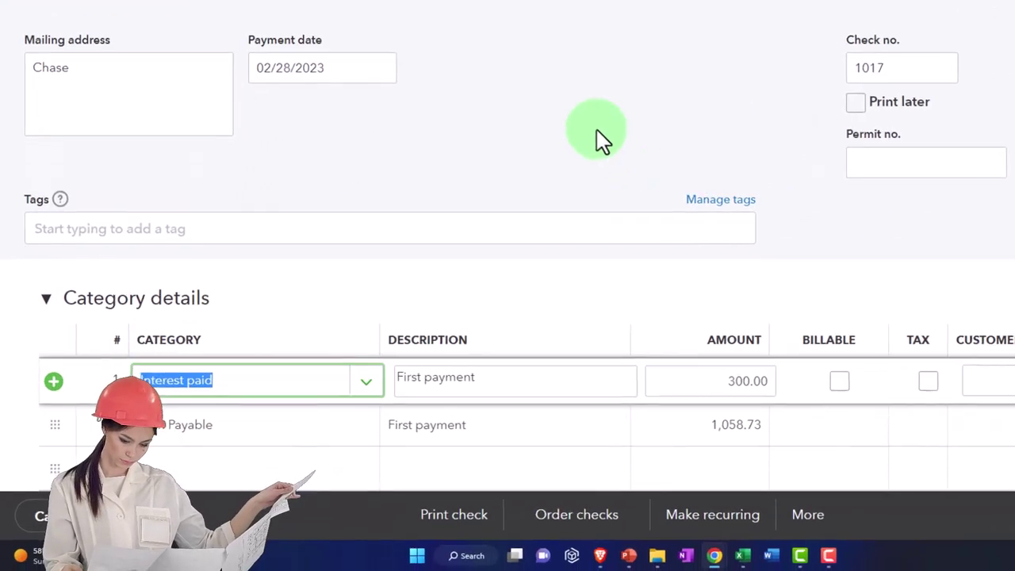
Set the Interest paid line amount to 295.59, checking it against the month 2 interest in the Excel table.
{"action": "scroll", "coordinate": [598, 139], "scroll_direction": "down", "scroll_amount": 1}
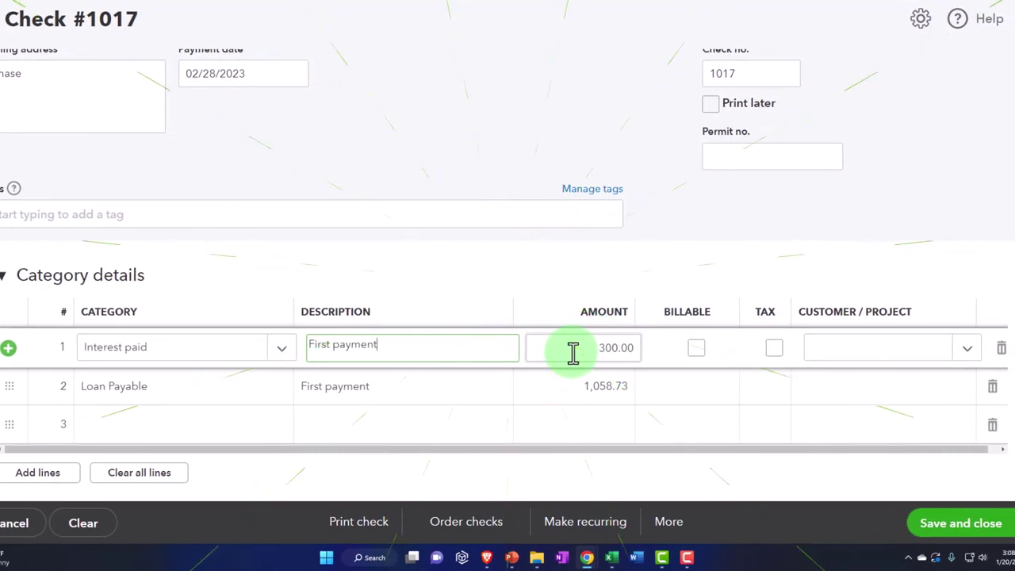
{"action": "left_click", "coordinate": [613, 558]}
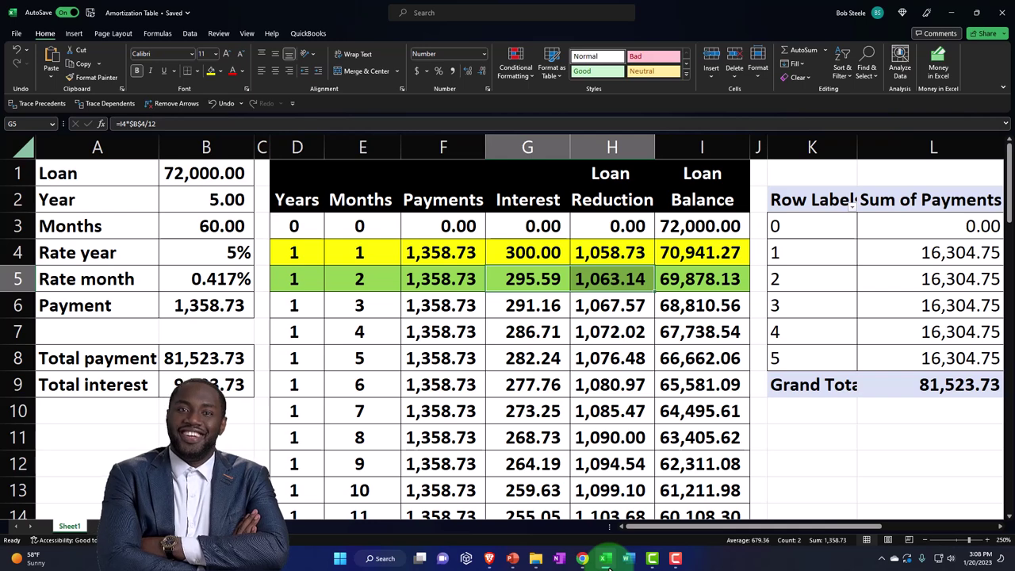
{"action": "left_click", "coordinate": [606, 559]}
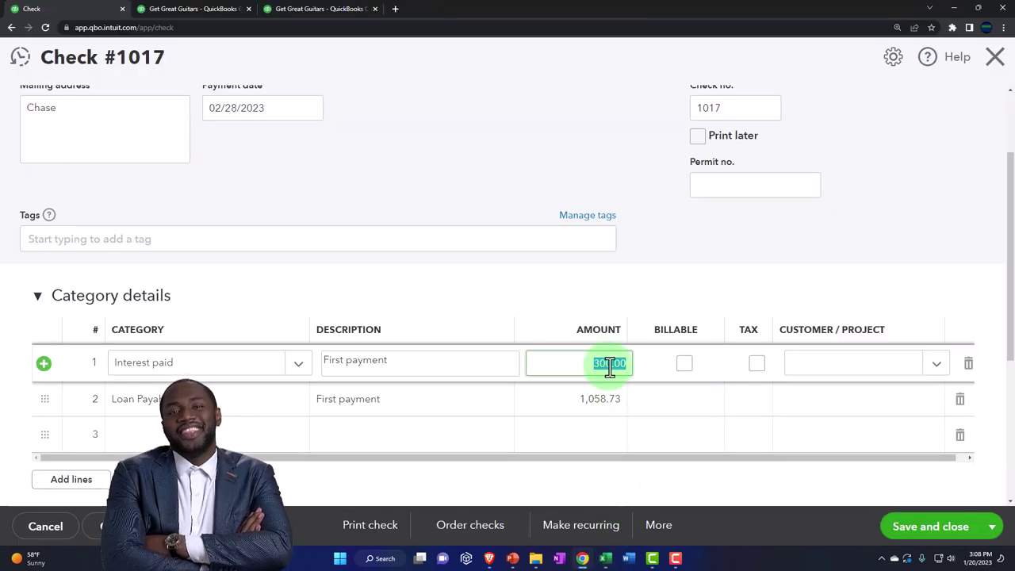
{"action": "type", "text": "291.59"}
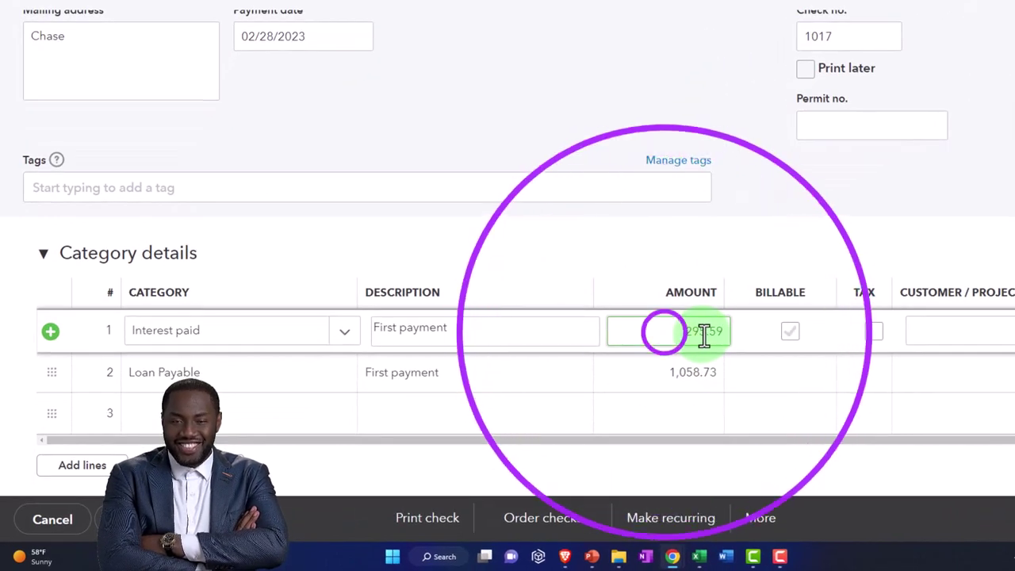
{"action": "left_click", "coordinate": [701, 555]}
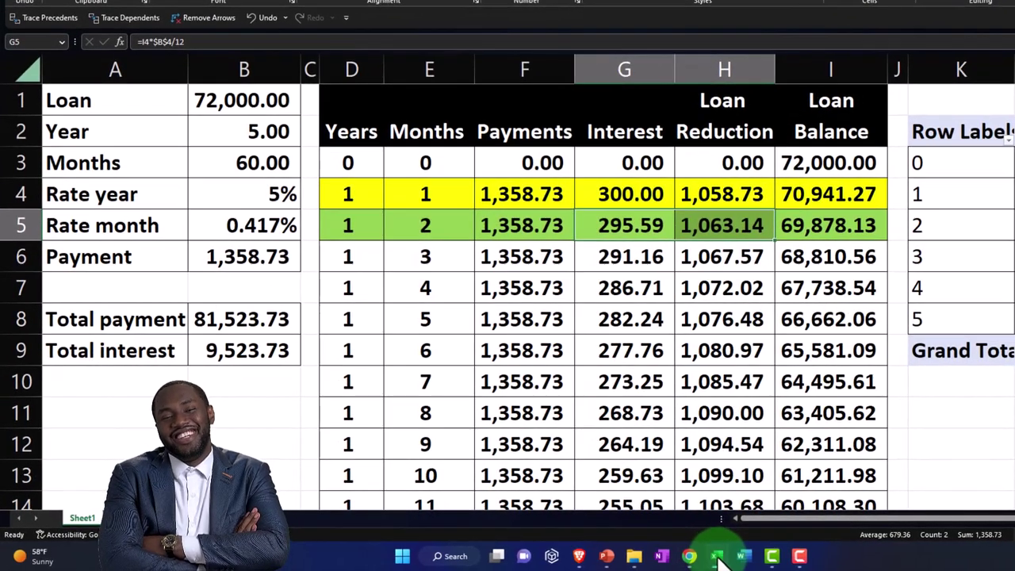
{"action": "left_click", "coordinate": [706, 558]}
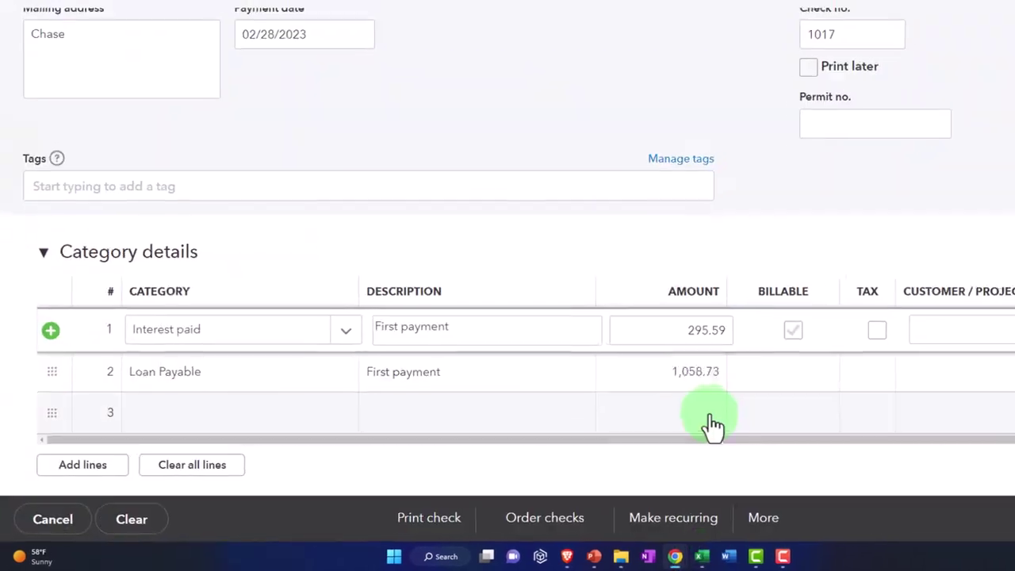
Look up the month 2 loan reduction in Excel and set the Loan Payable line amount to 1,063.14.
{"action": "left_click", "coordinate": [453, 374]}
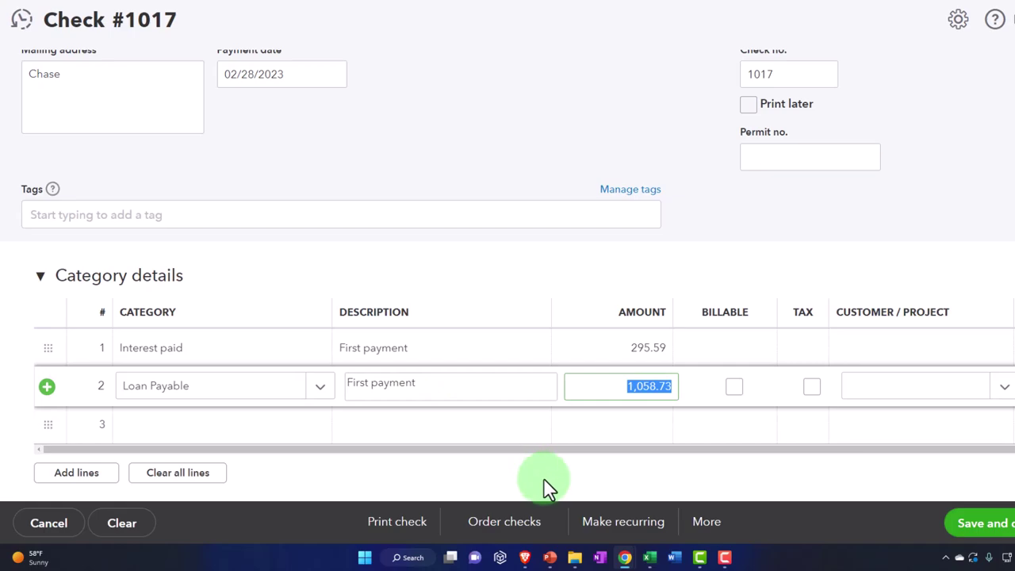
{"action": "left_click", "coordinate": [649, 557]}
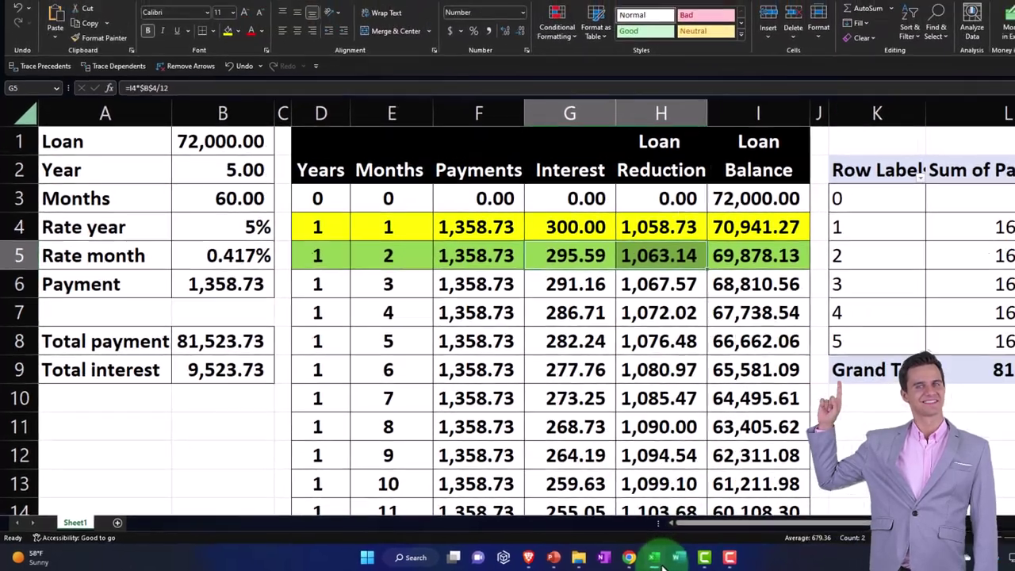
{"action": "left_click", "coordinate": [664, 556]}
{"action": "left_click", "coordinate": [583, 400]}
{"action": "type", "text": "1"}
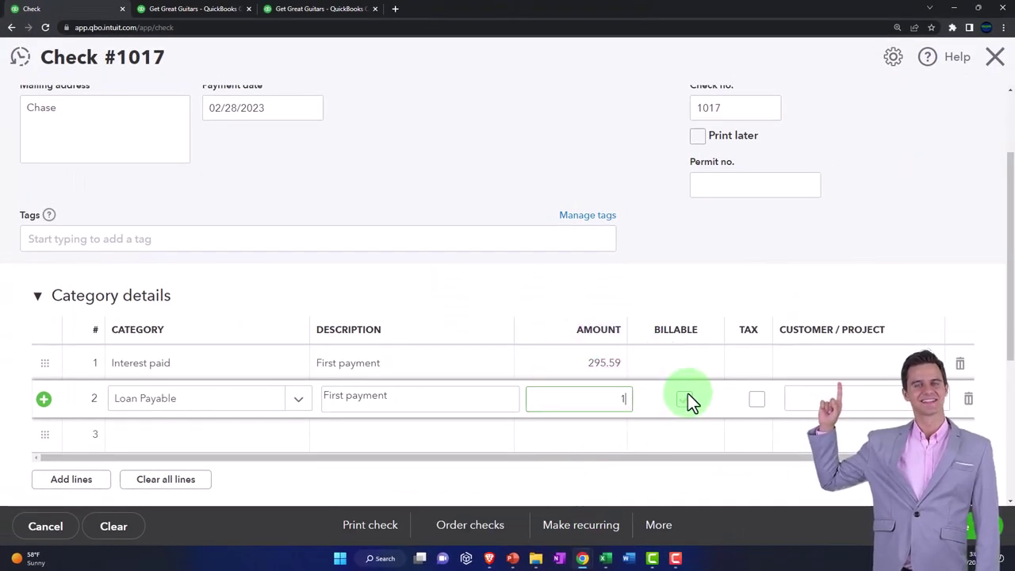
{"action": "type", "text": ",063.14"}
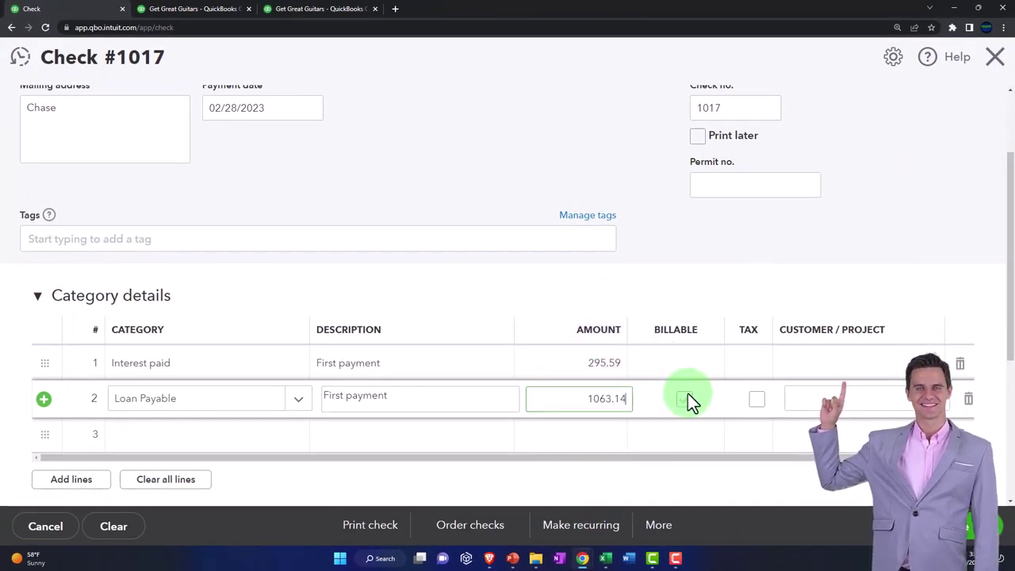
{"action": "left_click", "coordinate": [688, 395]}
{"action": "left_click", "coordinate": [688, 398]}
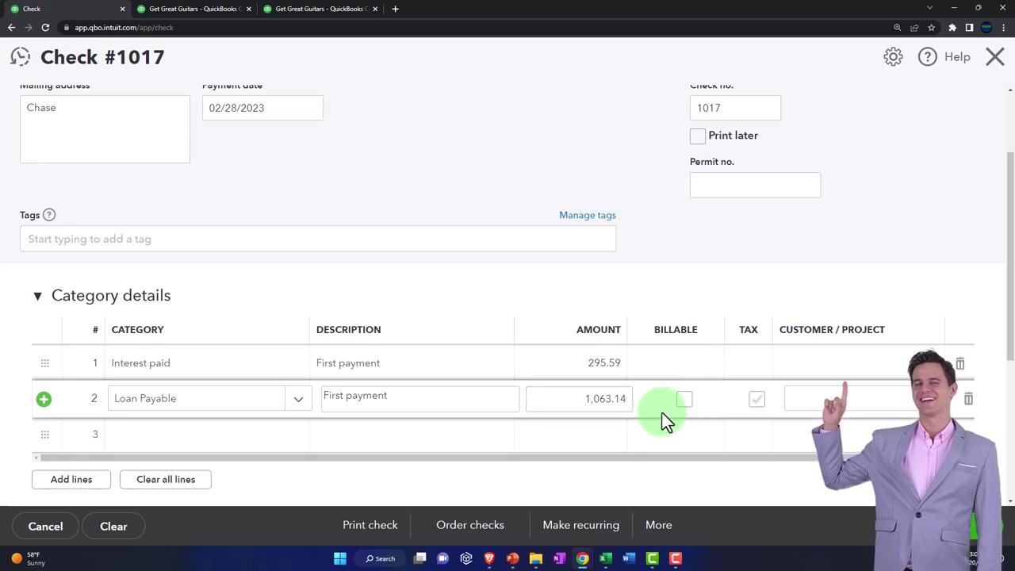
{"action": "left_click", "coordinate": [639, 432]}
Compare the check's total and line amounts with the month 2 row of the Excel amortization table.
{"action": "scroll", "coordinate": [637, 428], "scroll_direction": "down", "scroll_amount": 2}
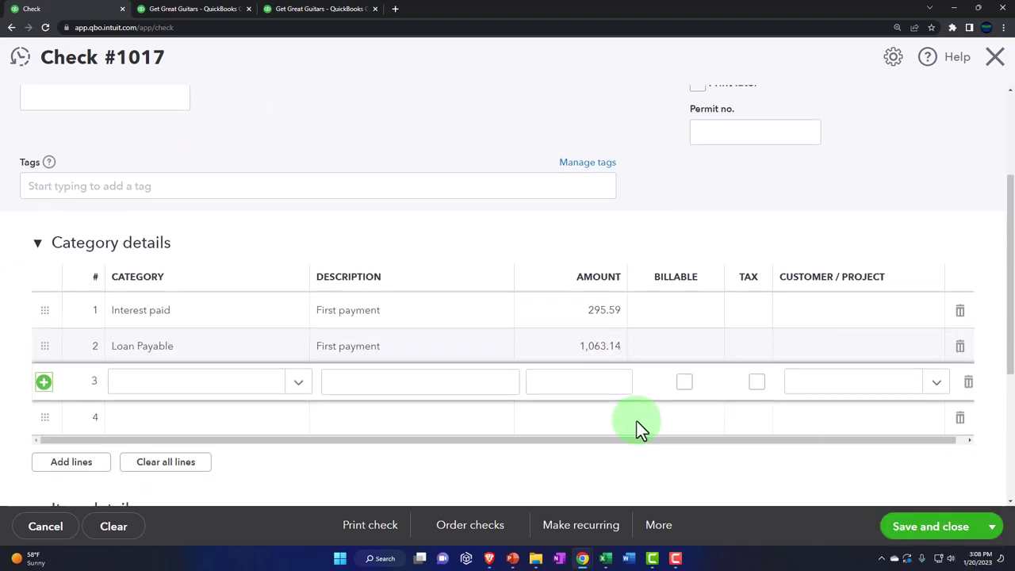
{"action": "left_click", "coordinate": [910, 500]}
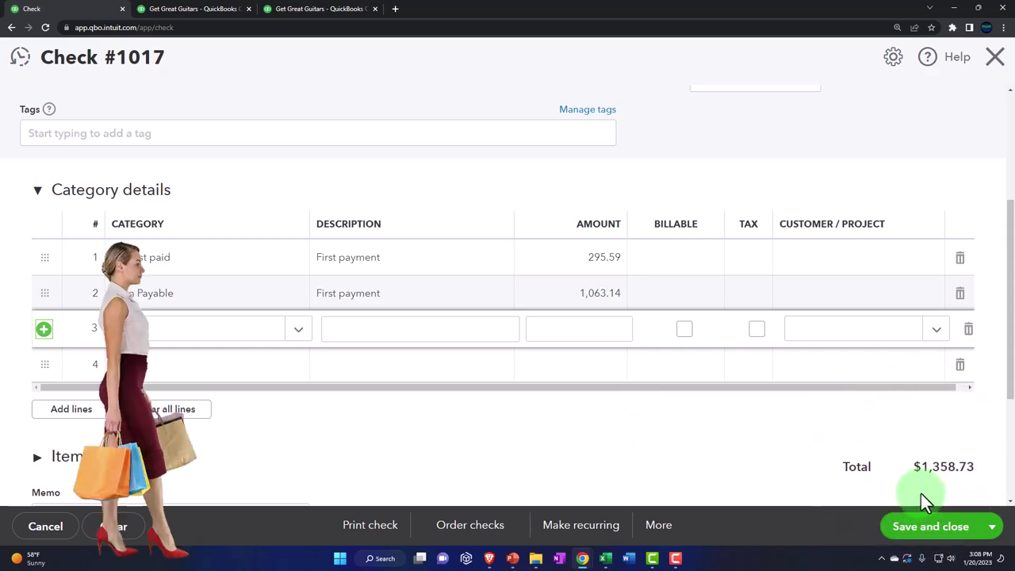
{"action": "left_click", "coordinate": [605, 558]}
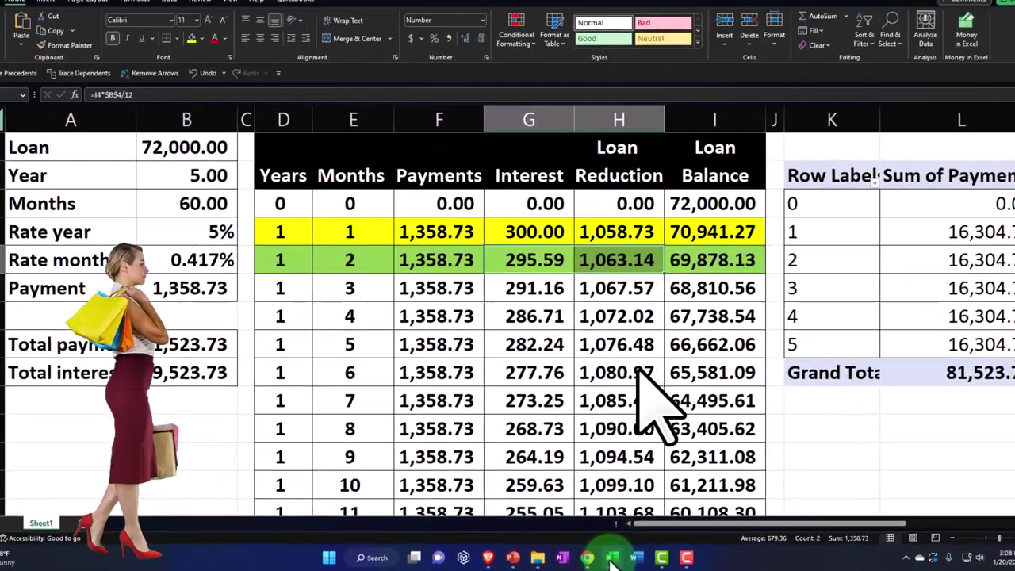
{"action": "left_click", "coordinate": [626, 558]}
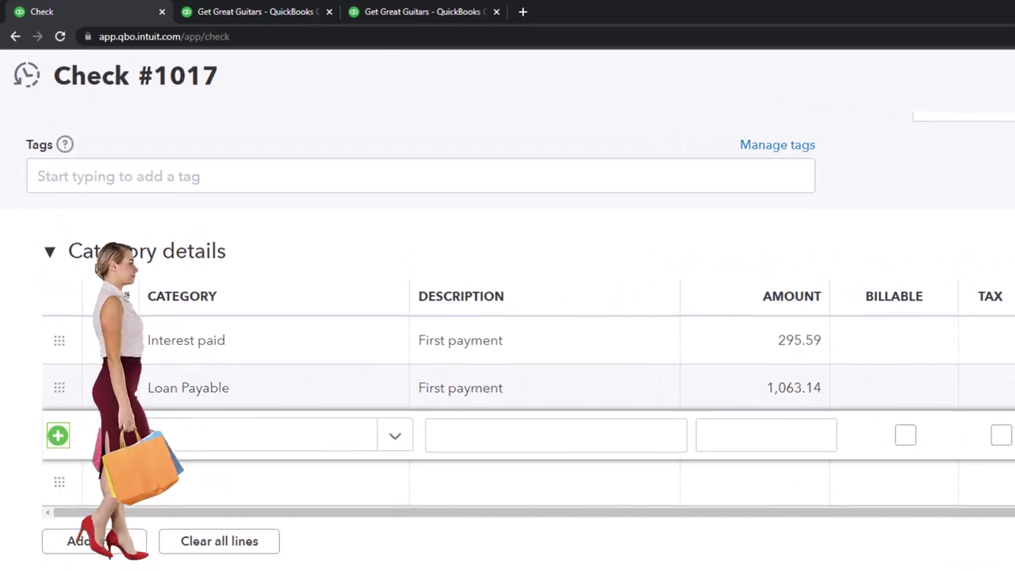
{"action": "left_click", "coordinate": [605, 559]}
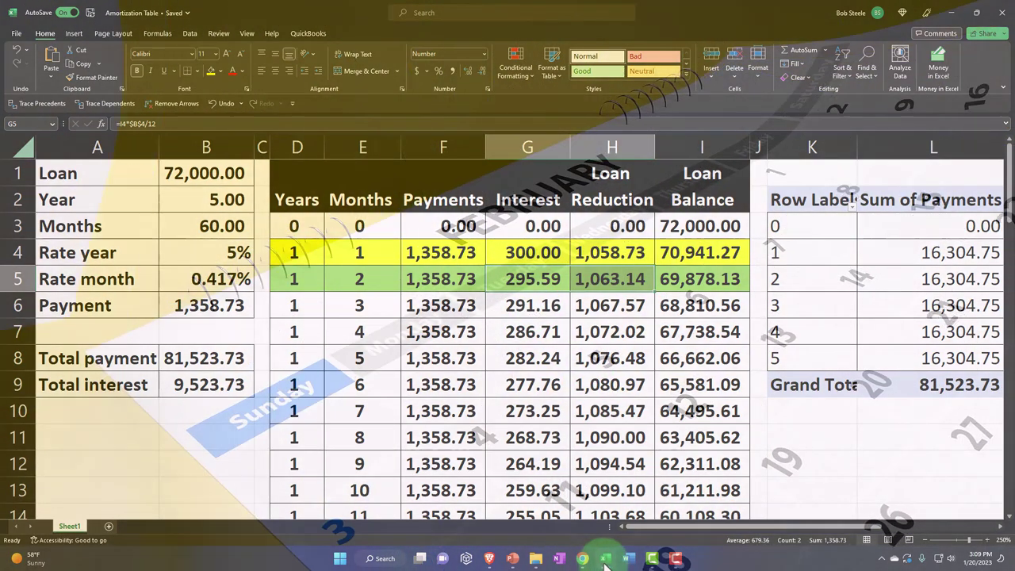
{"action": "left_click", "coordinate": [606, 559]}
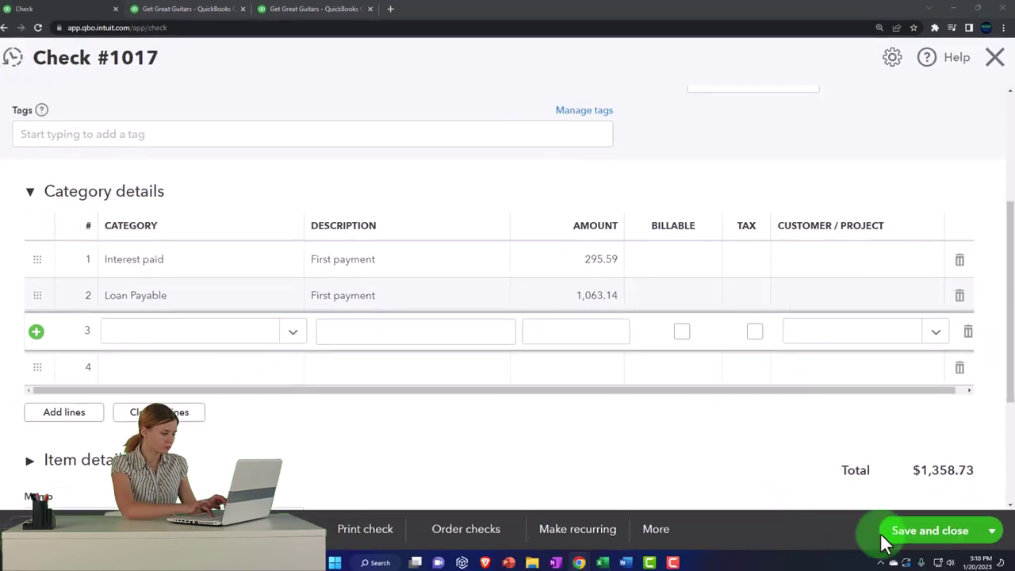
Save and close check #1017, and rerun the Balance Sheet report with the new payment included.
{"action": "left_click", "coordinate": [934, 528]}
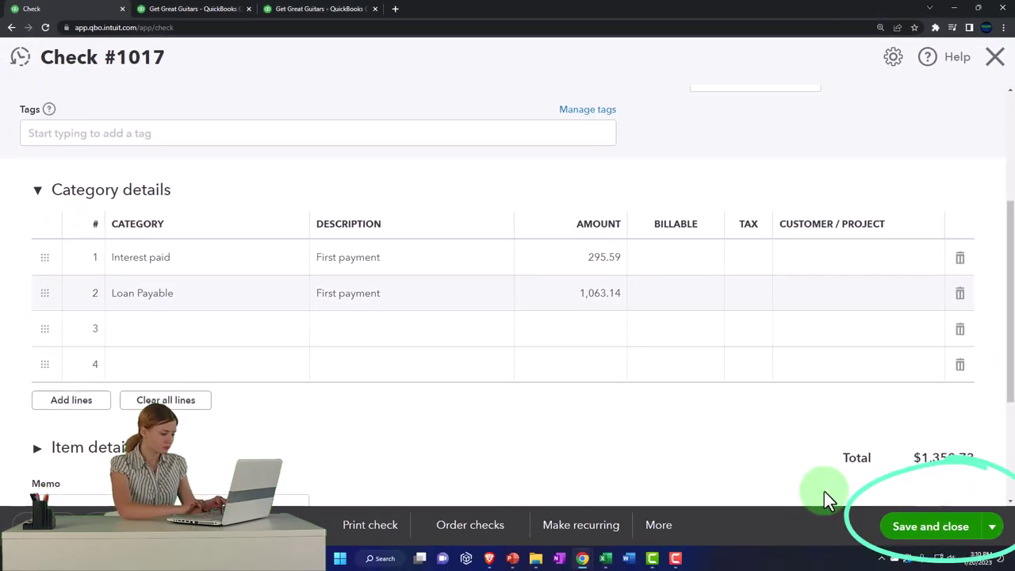
{"action": "left_click", "coordinate": [201, 12]}
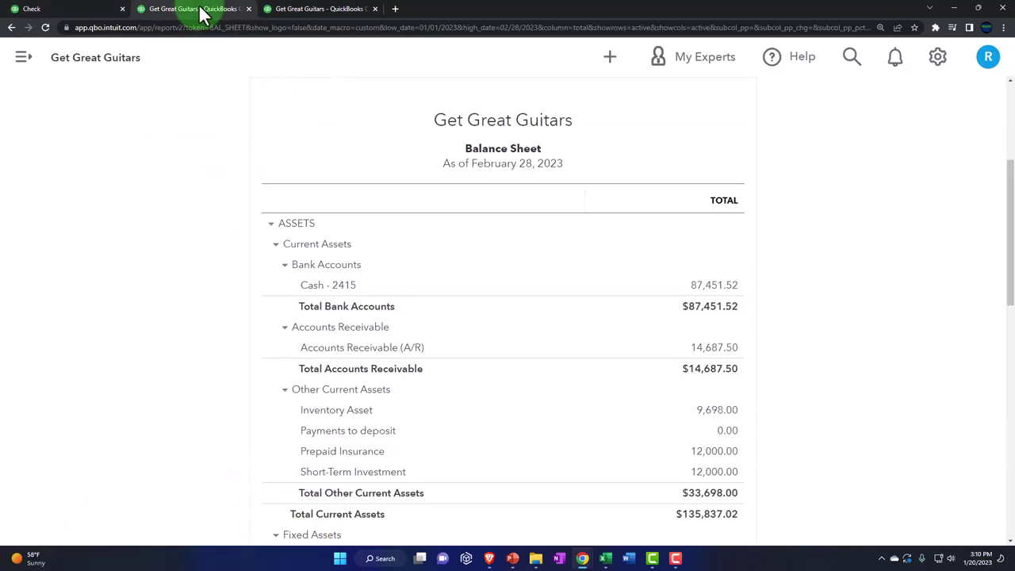
{"action": "scroll", "coordinate": [151, 224], "scroll_direction": "up", "scroll_amount": 3}
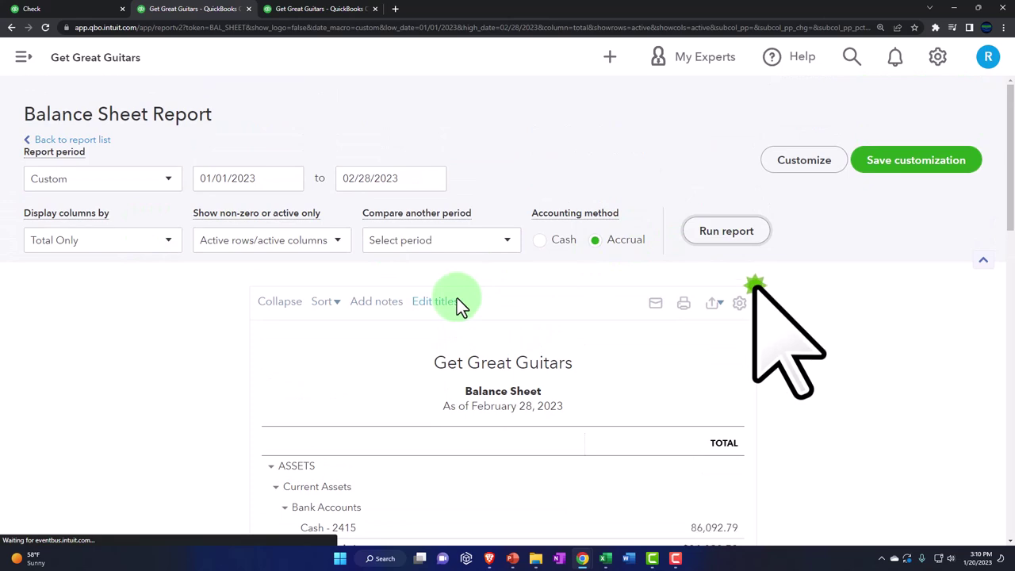
{"action": "scroll", "coordinate": [460, 305], "scroll_direction": "down", "scroll_amount": 3}
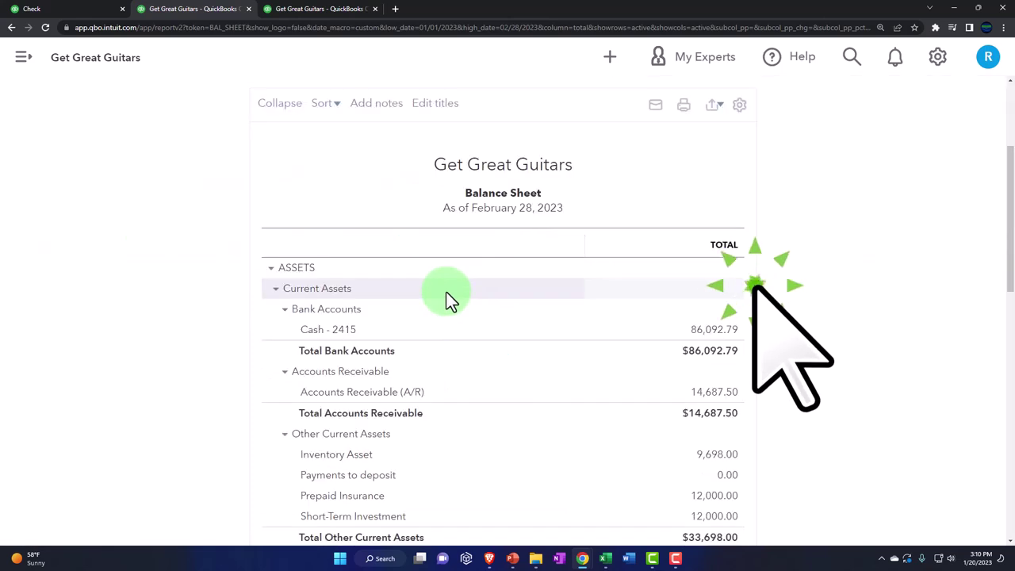
Examine the transactions behind the Cash - 2415 balance, checking both Chase checks, and return to the Balance Sheet.
{"action": "left_click", "coordinate": [702, 332]}
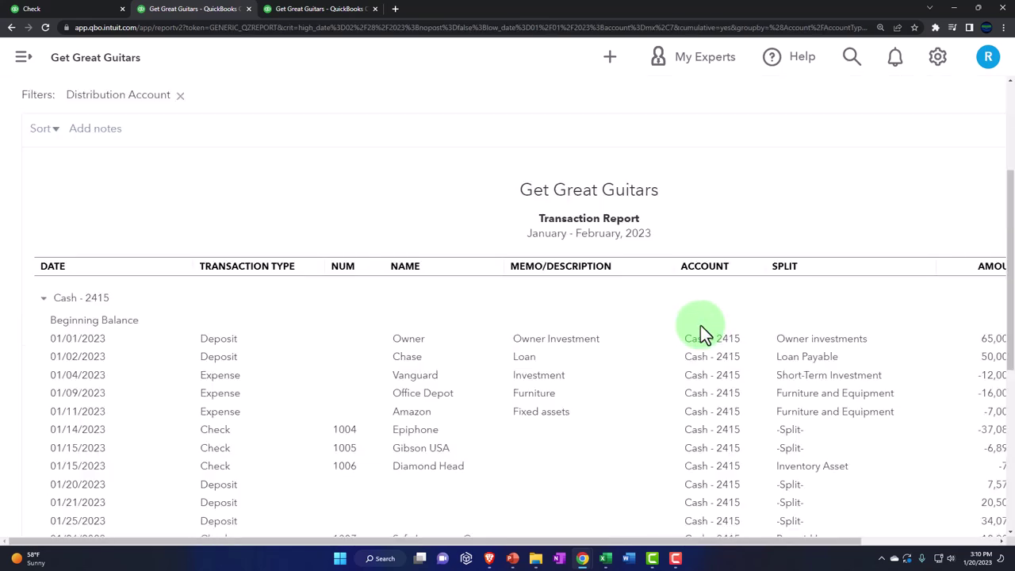
{"action": "scroll", "coordinate": [641, 401], "scroll_direction": "down", "scroll_amount": 4}
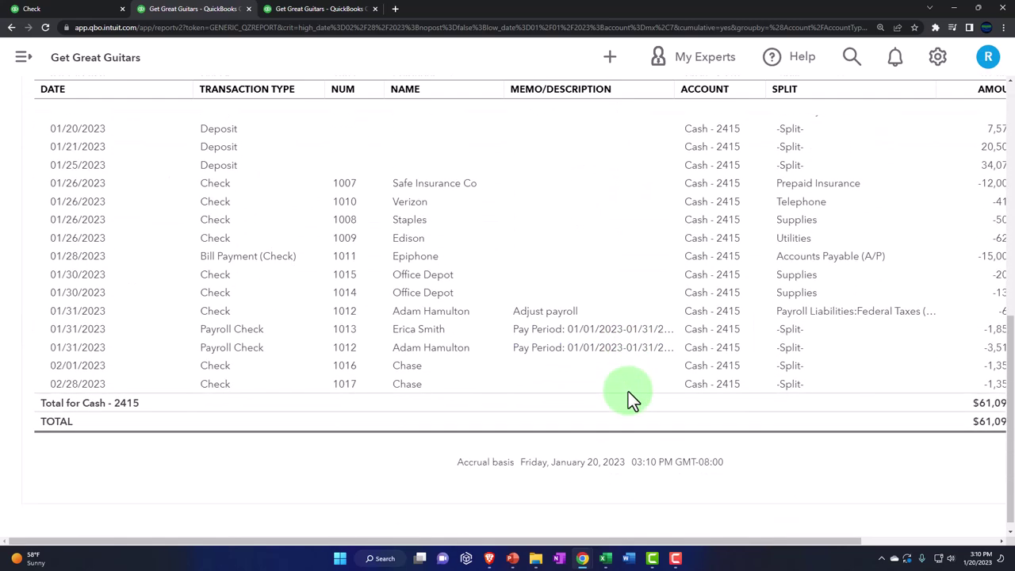
{"action": "key", "text": "ctrl+minus"}
{"action": "key", "text": "ctrl+minus"}
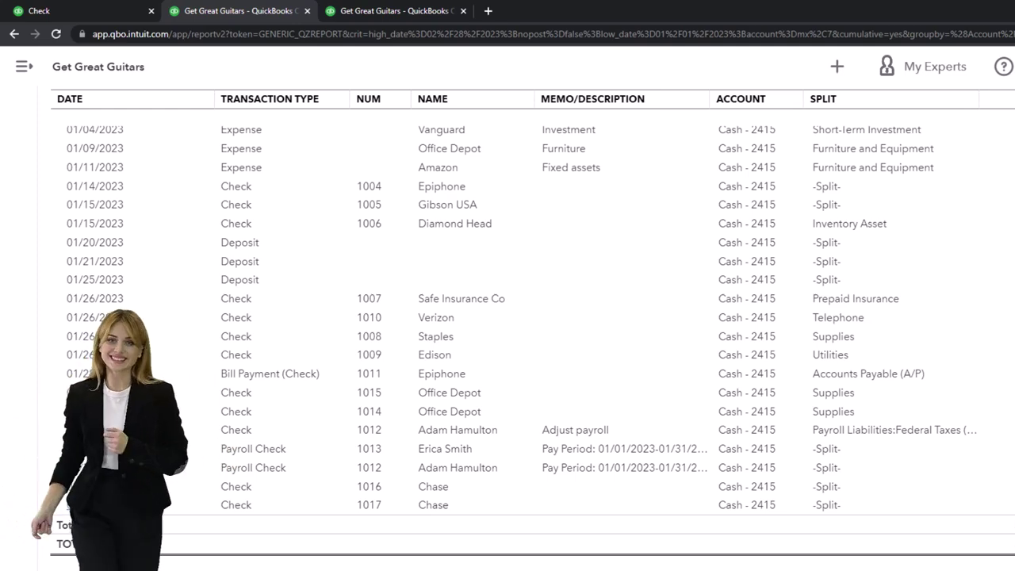
{"action": "left_click", "coordinate": [978, 499]}
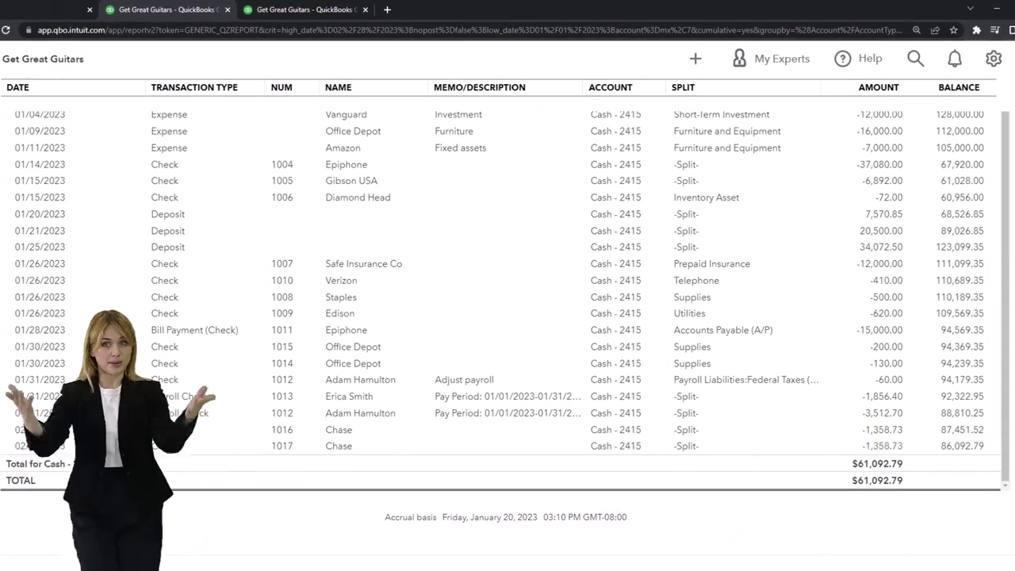
{"action": "scroll", "coordinate": [62, 424], "scroll_direction": "up", "scroll_amount": 10}
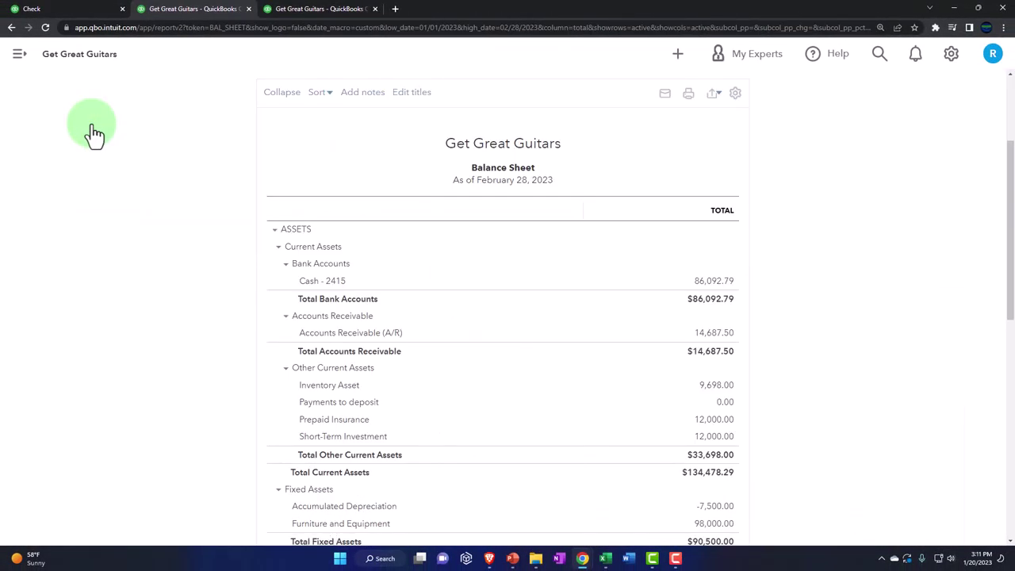
Rerun the January - February 2023 Profit and Loss report and check the Interest paid expense for February.
{"action": "left_click", "coordinate": [308, 9]}
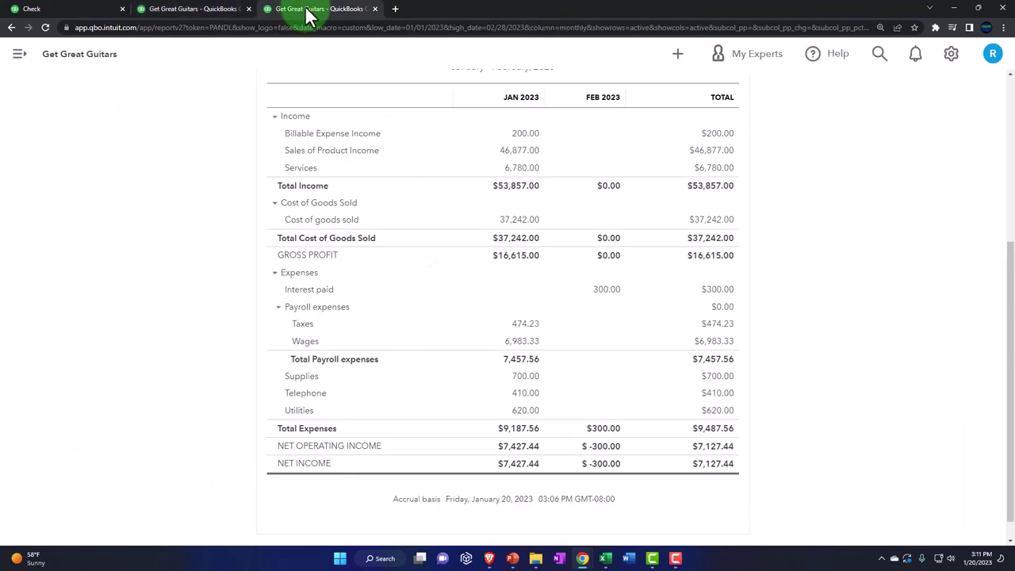
{"action": "scroll", "coordinate": [283, 188], "scroll_direction": "up", "scroll_amount": 10}
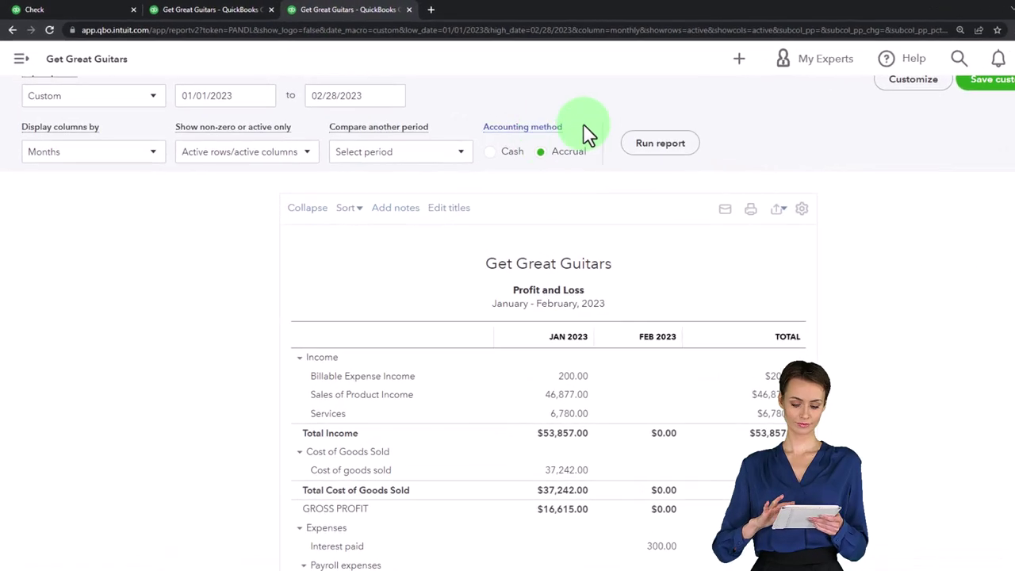
{"action": "left_click", "coordinate": [653, 140]}
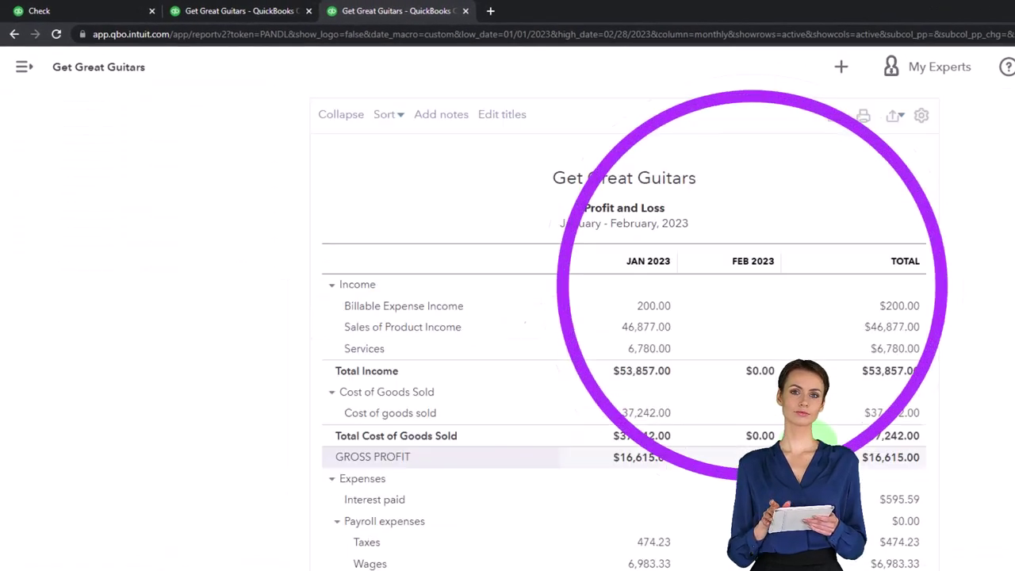
{"action": "key", "text": "ctrl+plus"}
{"action": "key", "text": "ctrl+plus"}
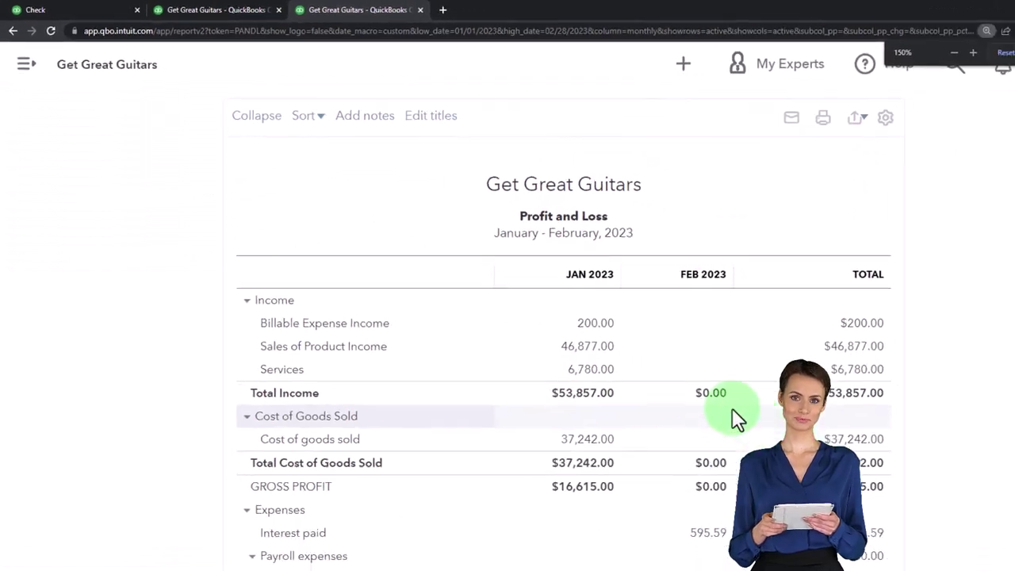
{"action": "scroll", "coordinate": [654, 372], "scroll_direction": "down", "scroll_amount": 2}
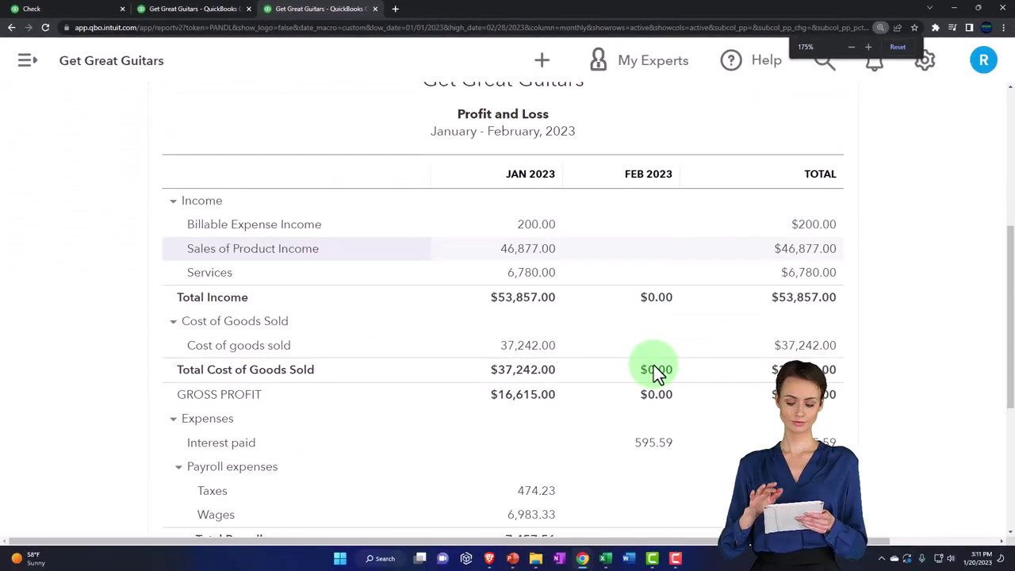
{"action": "scroll", "coordinate": [654, 372], "scroll_direction": "down", "scroll_amount": 2}
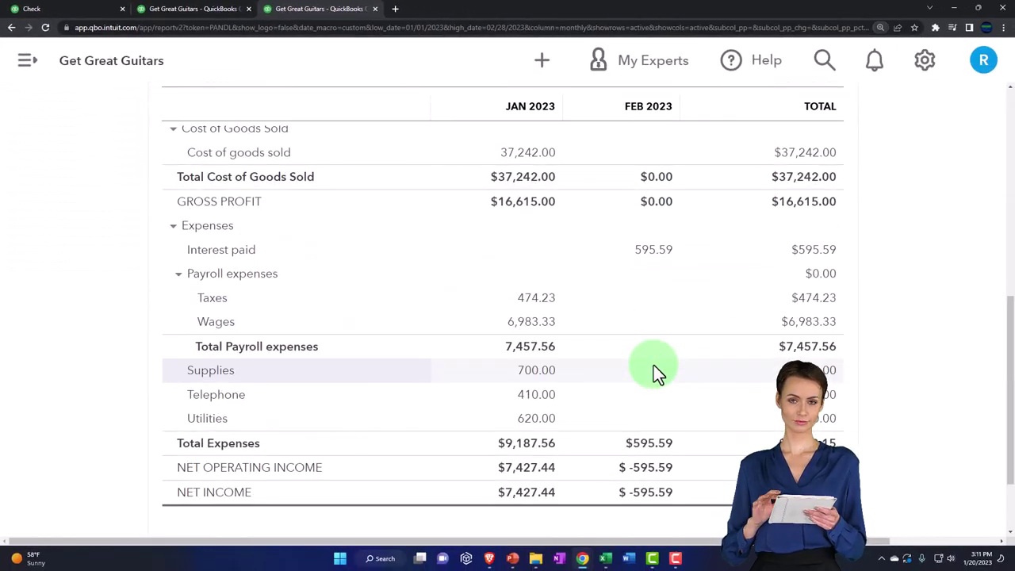
Review the transaction detail behind February's Interest paid amount and return to the Profit and Loss summary.
{"action": "left_click", "coordinate": [653, 249]}
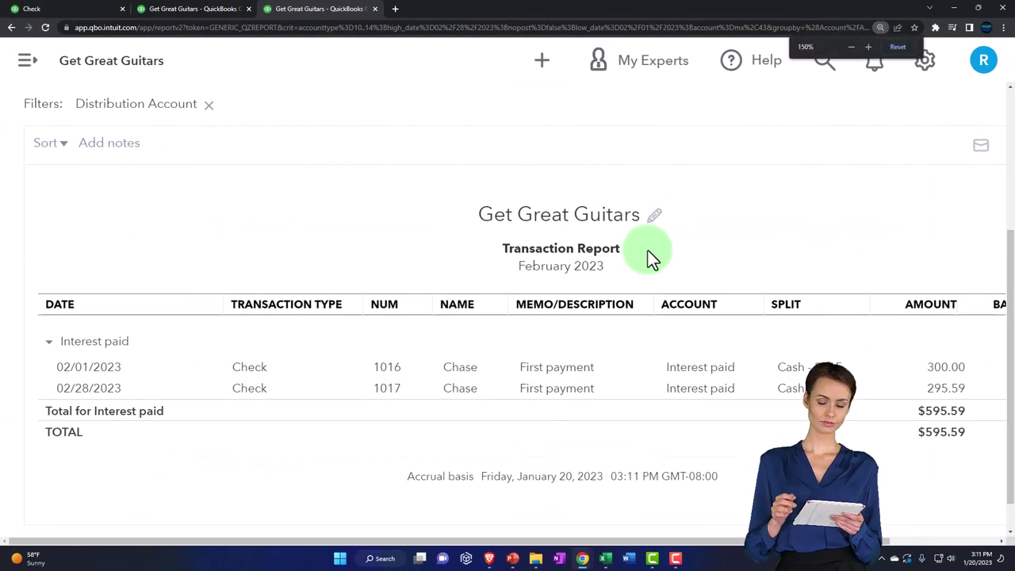
{"action": "key", "text": "ctrl+minus"}
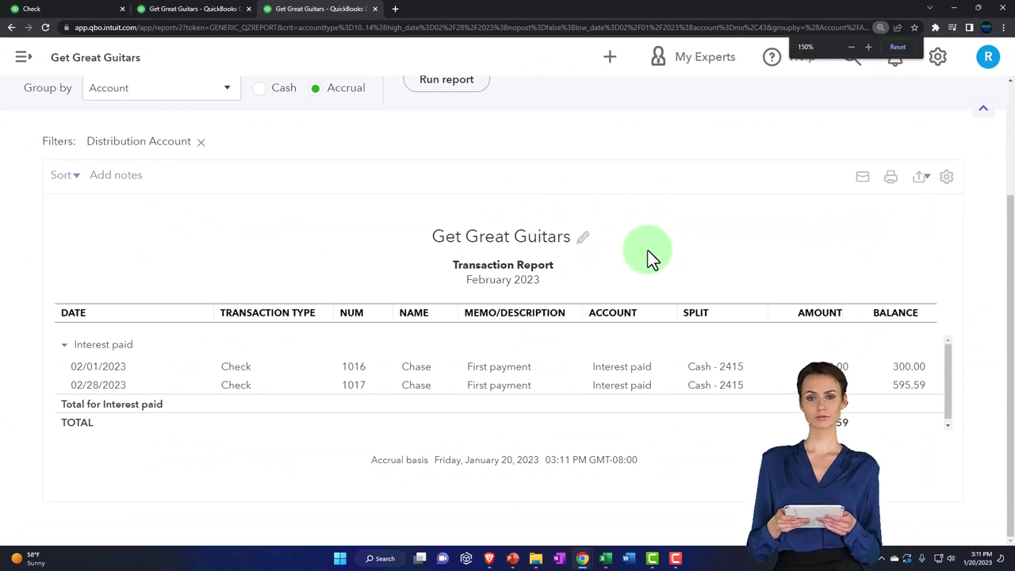
{"action": "left_click", "coordinate": [829, 389]}
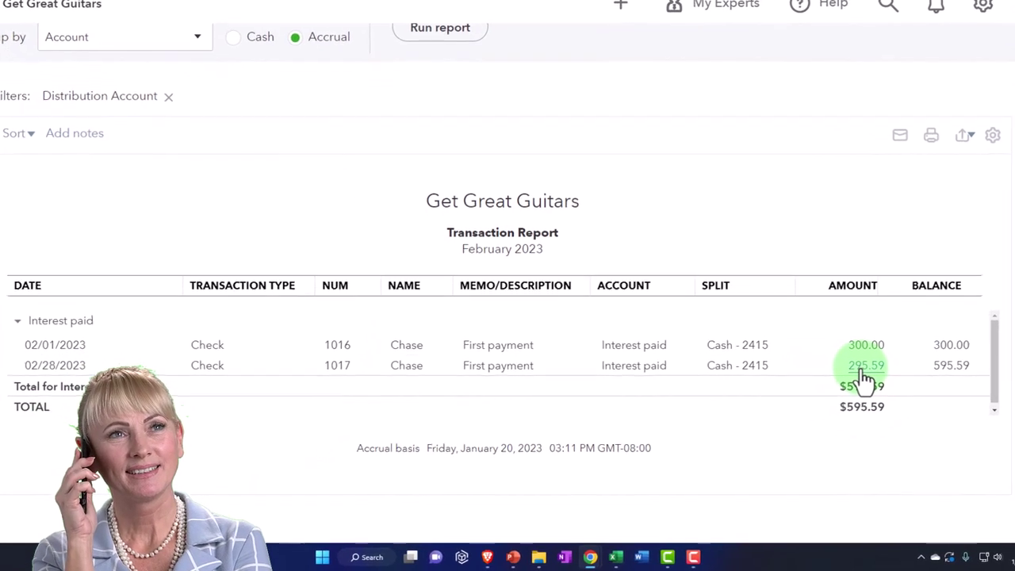
{"action": "left_click", "coordinate": [864, 380]}
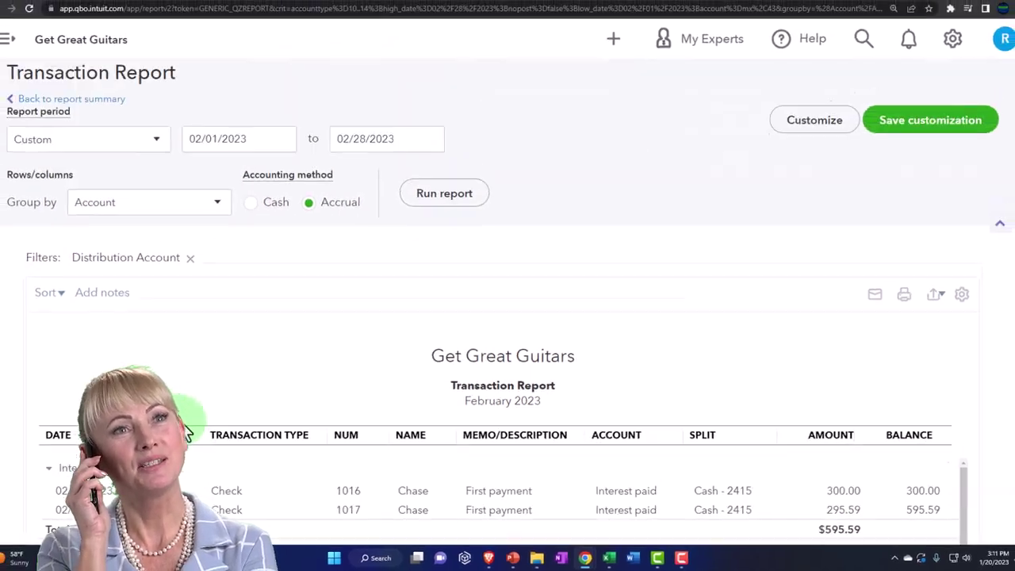
{"action": "left_click", "coordinate": [96, 100]}
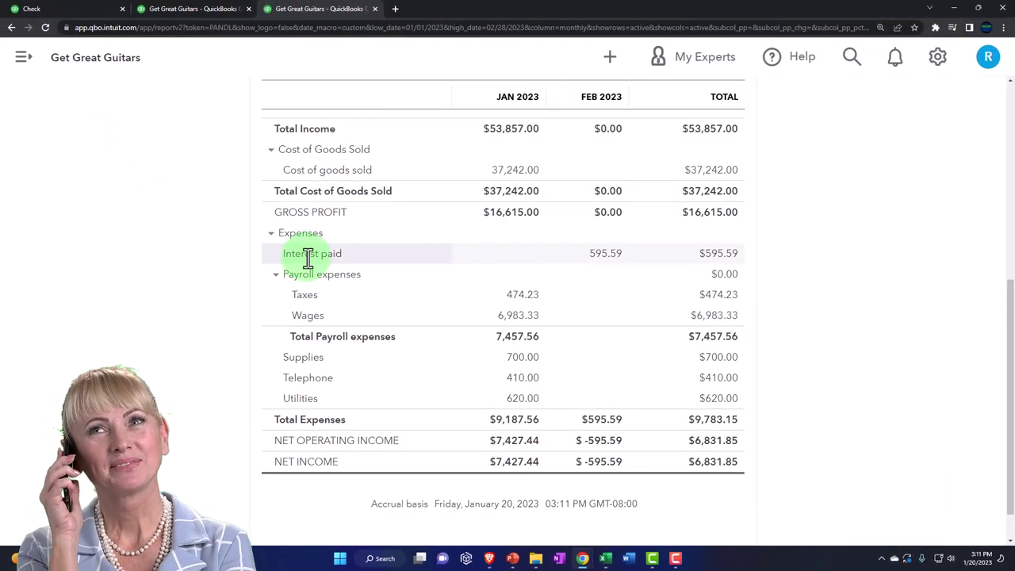
Open the transaction detail behind the Loan Payable balance on the Balance Sheet.
{"action": "left_click", "coordinate": [213, 14]}
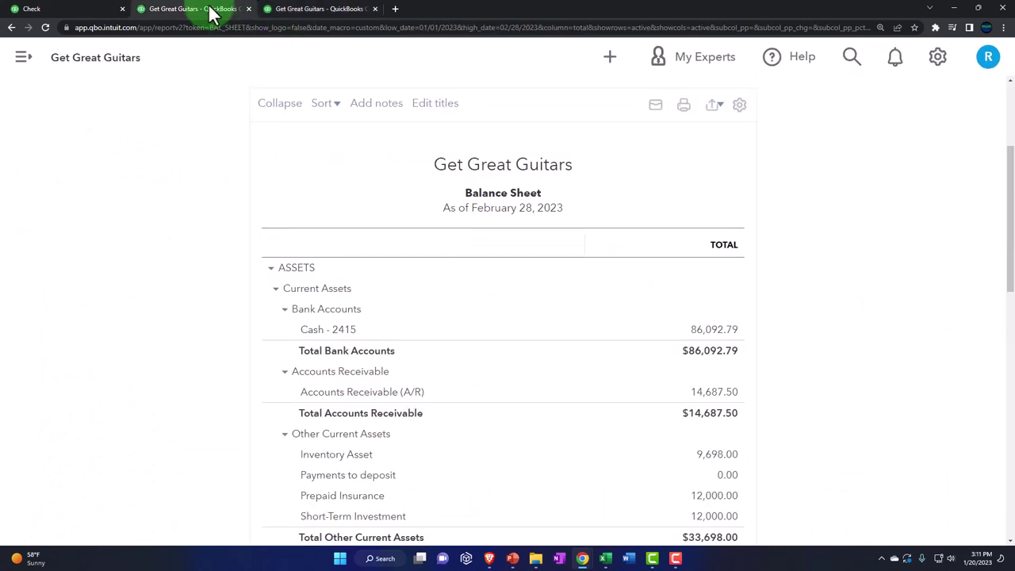
{"action": "scroll", "coordinate": [271, 237], "scroll_direction": "down", "scroll_amount": 3}
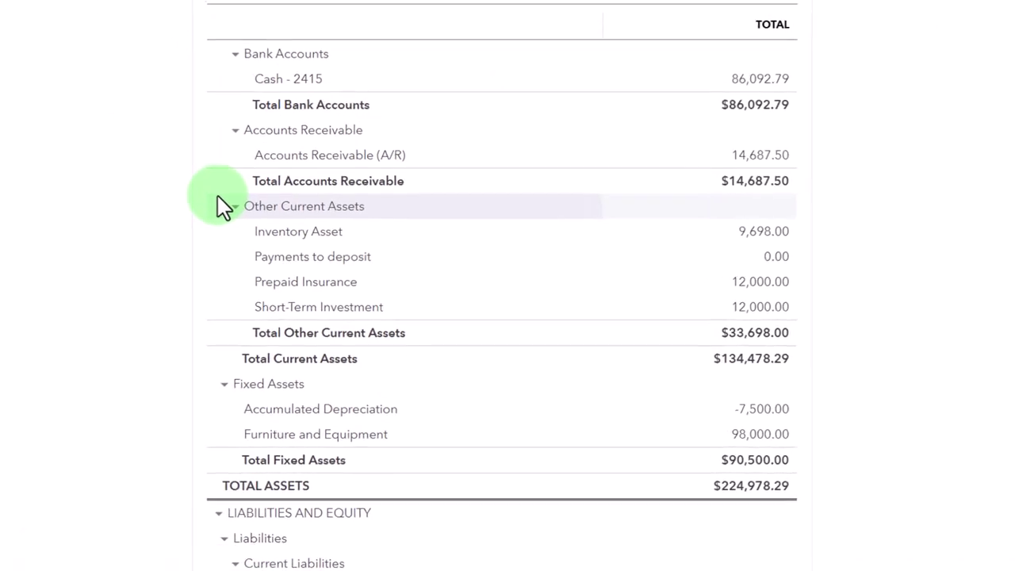
{"action": "scroll", "coordinate": [221, 204], "scroll_direction": "down", "scroll_amount": 5}
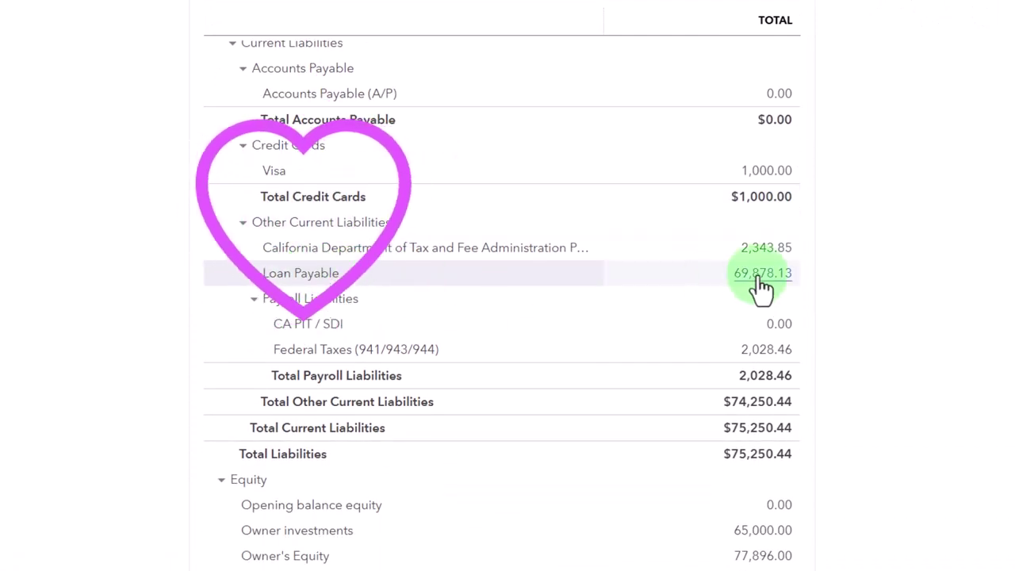
{"action": "left_click", "coordinate": [761, 274]}
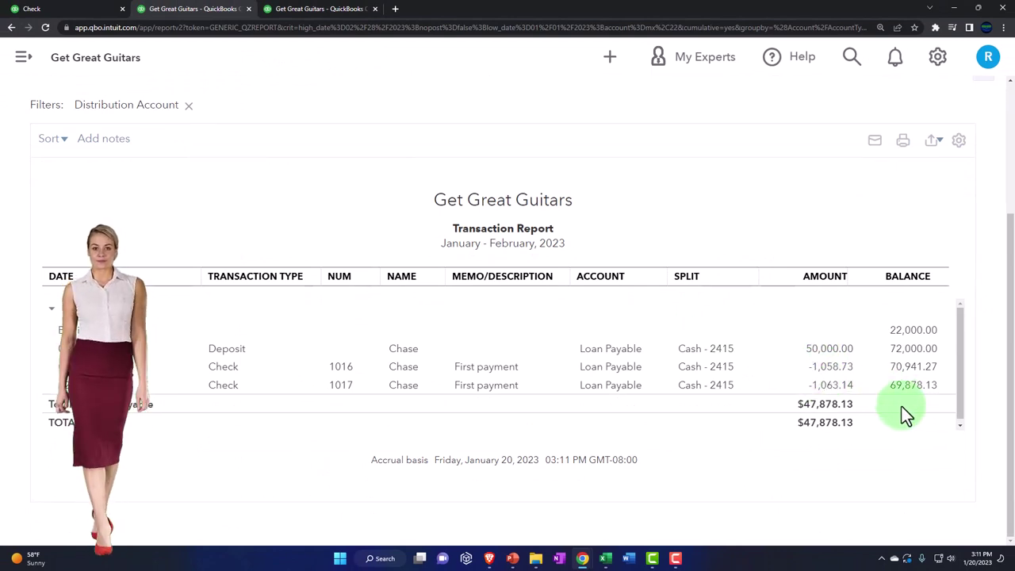
Compare the Loan Payable balance with the month 2 loan balance in the Excel amortization table, and return to the Balance Sheet.
{"action": "left_click", "coordinate": [607, 559]}
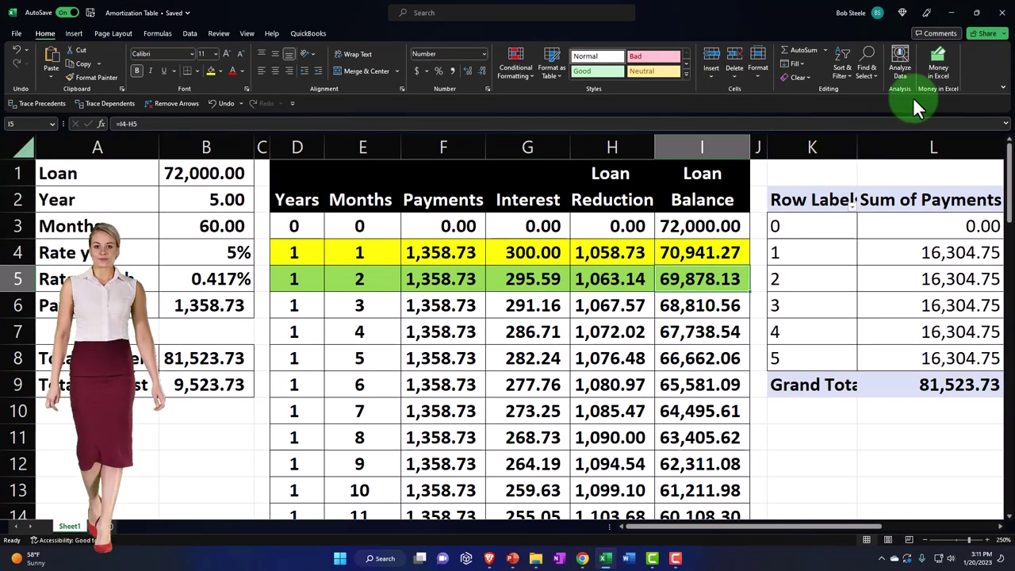
{"action": "left_click", "coordinate": [952, 19]}
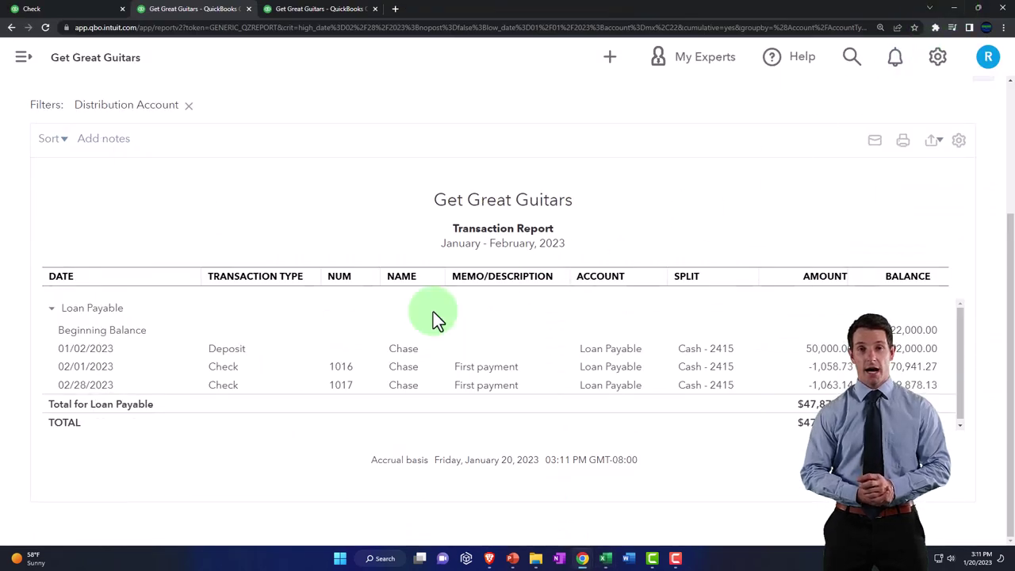
{"action": "scroll", "coordinate": [188, 365], "scroll_direction": "up", "scroll_amount": 3}
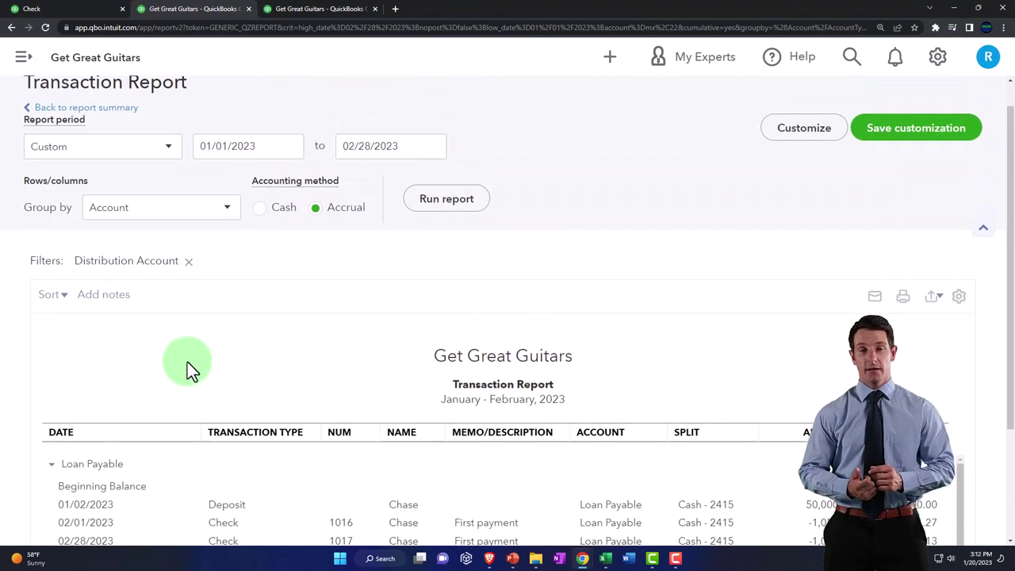
{"action": "left_click", "coordinate": [128, 142]}
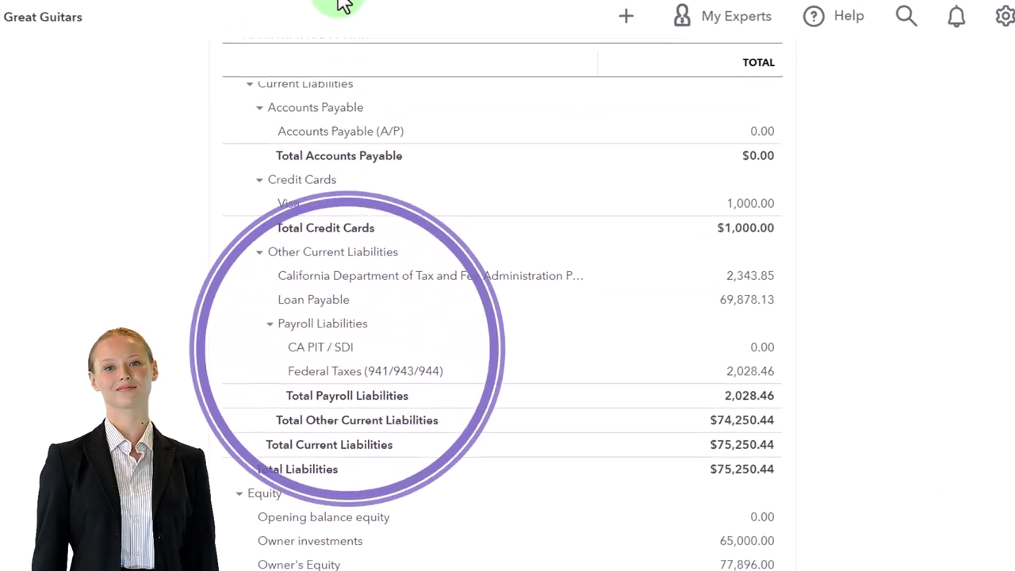
Duplicate the Profit and Loss browser tab, open the Reports page in the copy, and collapse the navigation menu.
{"action": "left_click", "coordinate": [336, 9]}
{"action": "right_click", "coordinate": [335, 9]}
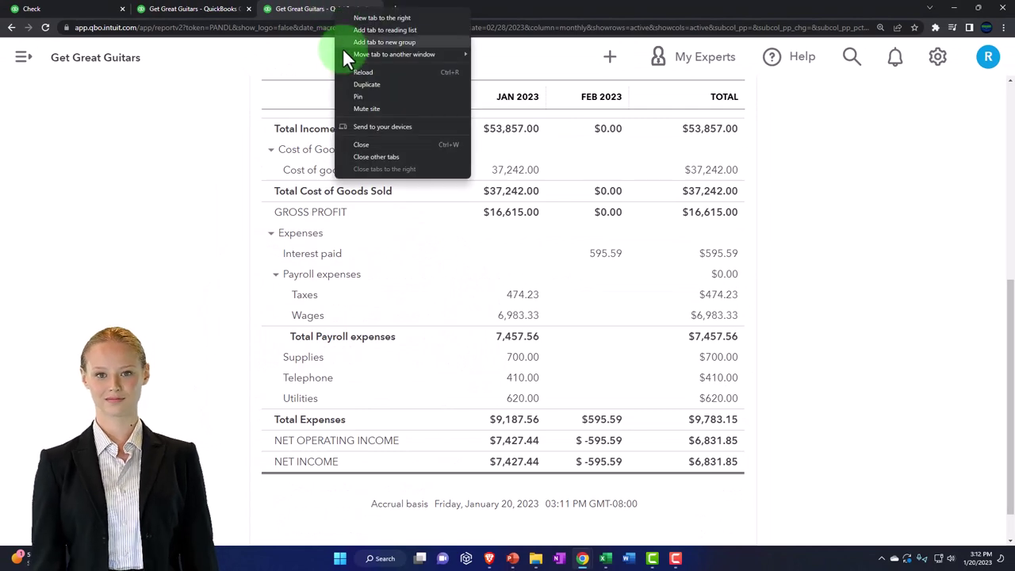
{"action": "left_click", "coordinate": [389, 84]}
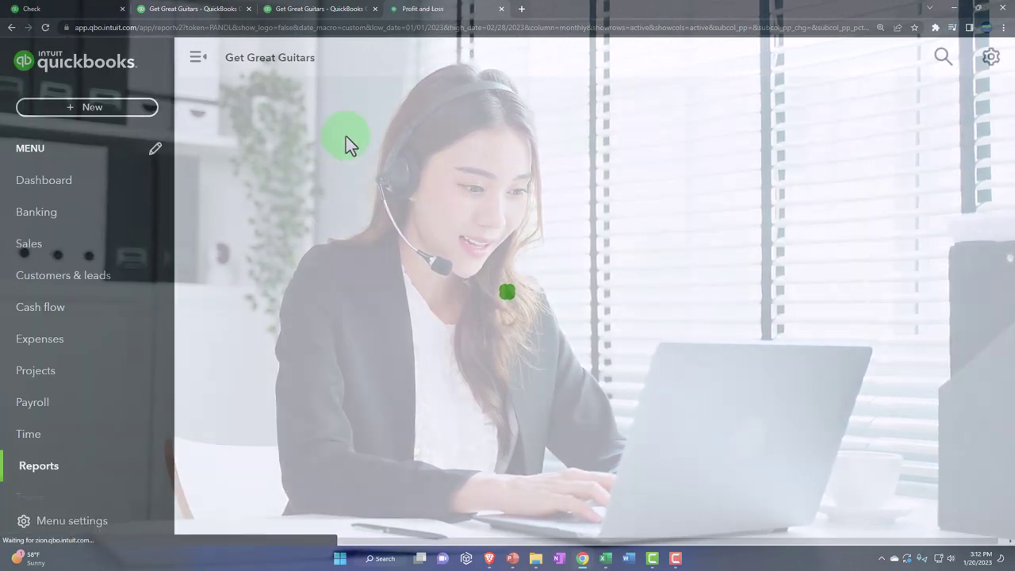
{"action": "scroll", "coordinate": [113, 356], "scroll_direction": "down", "scroll_amount": 2}
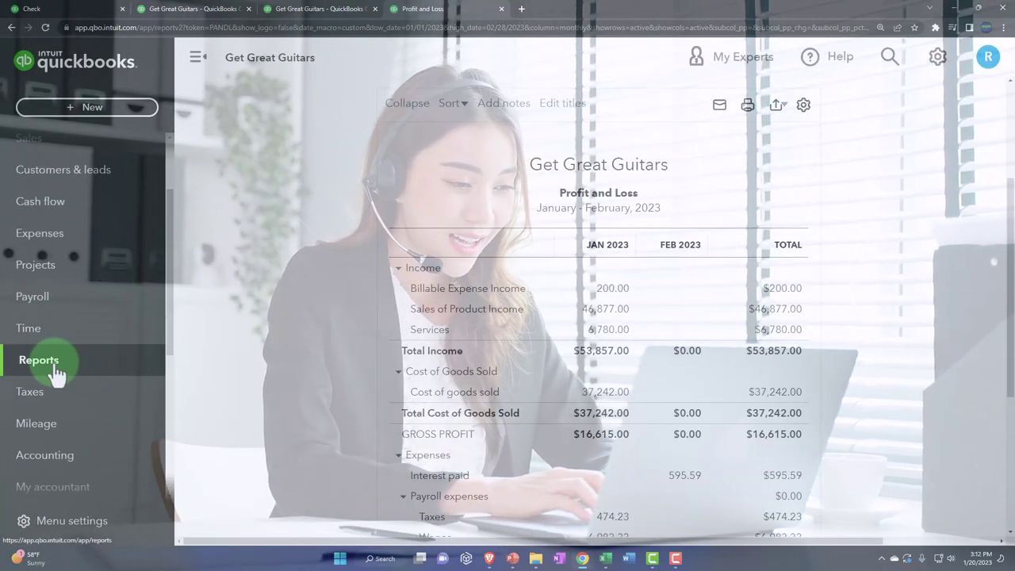
{"action": "left_click", "coordinate": [55, 367]}
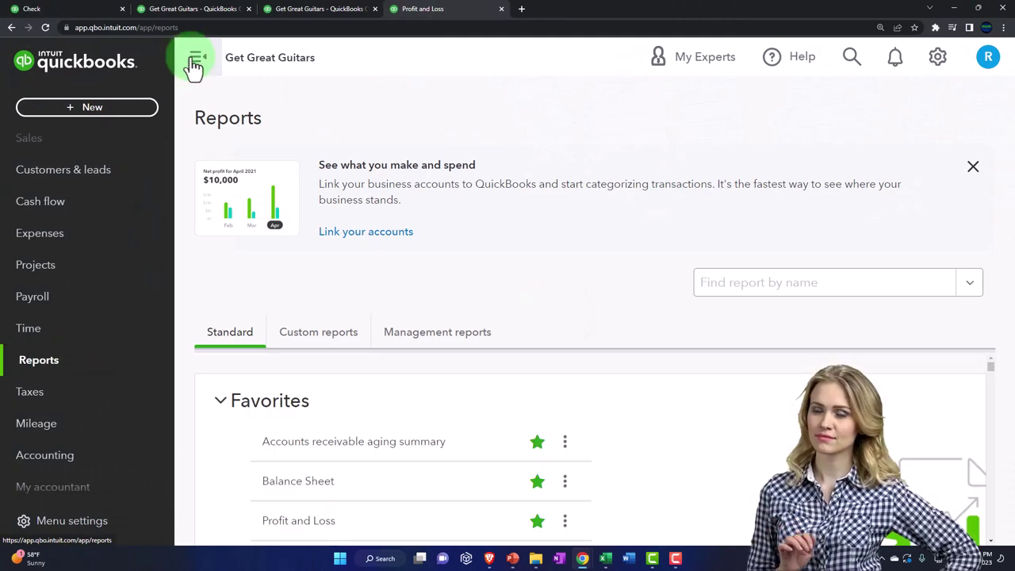
{"action": "left_click", "coordinate": [194, 62]}
Find the Trial Balance report by searching for "trial", open it, and view its account balances.
{"action": "left_click", "coordinate": [687, 268]}
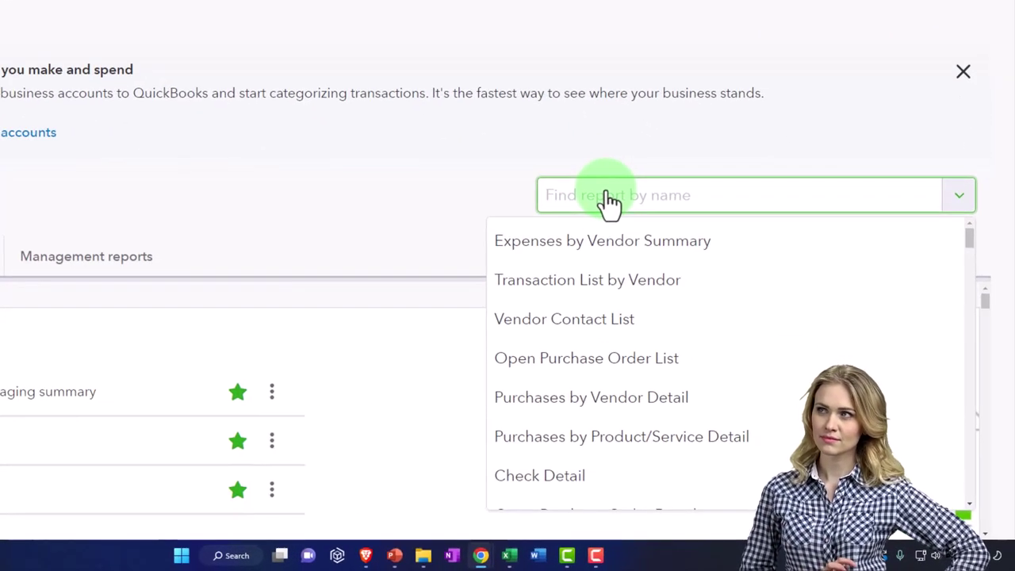
{"action": "type", "text": "trial"}
{"action": "key", "text": "Down"}
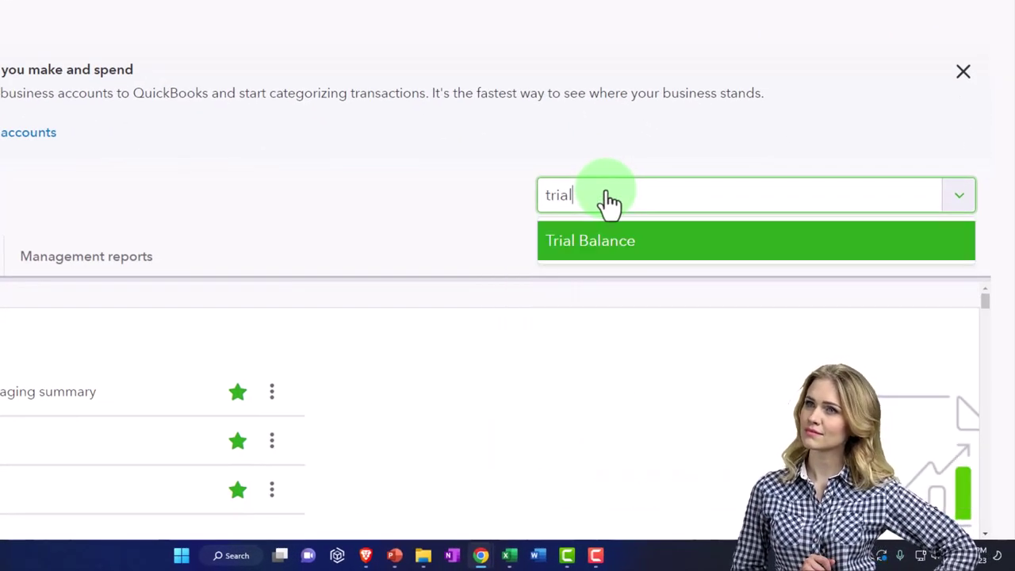
{"action": "key", "text": "Return"}
{"action": "scroll", "coordinate": [651, 277], "scroll_direction": "down", "scroll_amount": 3}
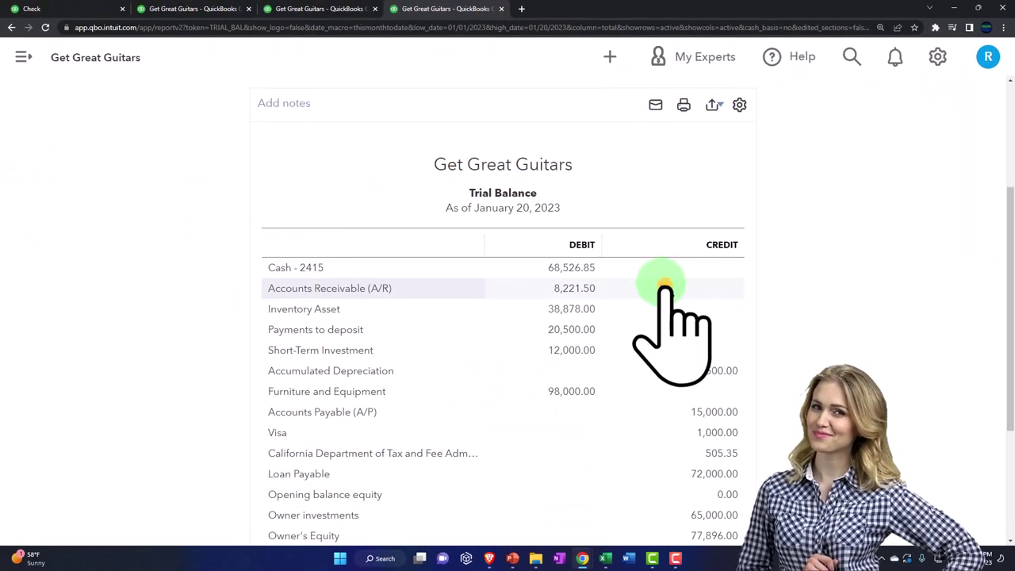
Run the Trial Balance for 01/01/2023 to 02/28/2023 with its columns displayed by Months.
{"action": "scroll", "coordinate": [626, 282], "scroll_direction": "up", "scroll_amount": 5}
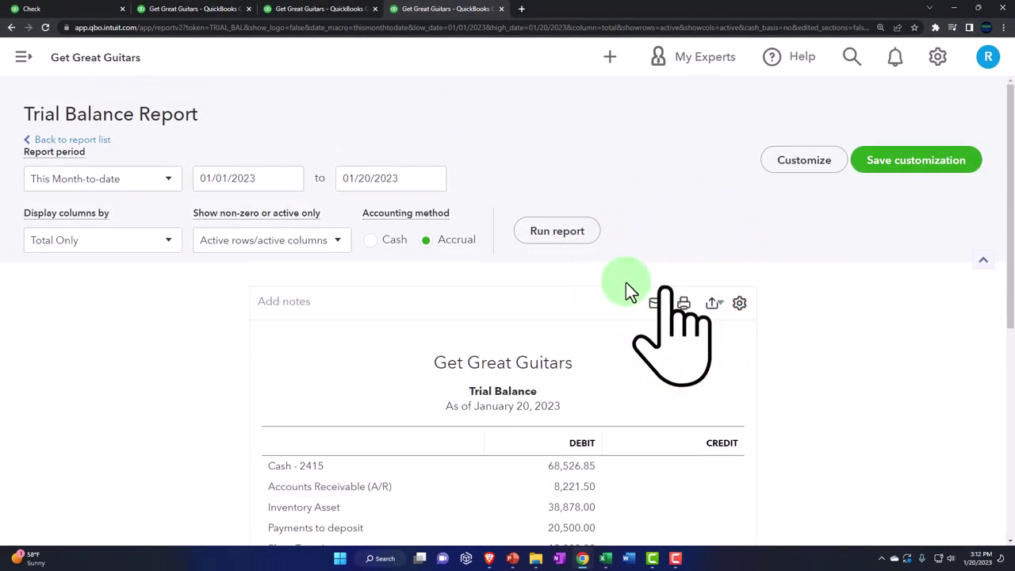
{"action": "left_click", "coordinate": [270, 182]}
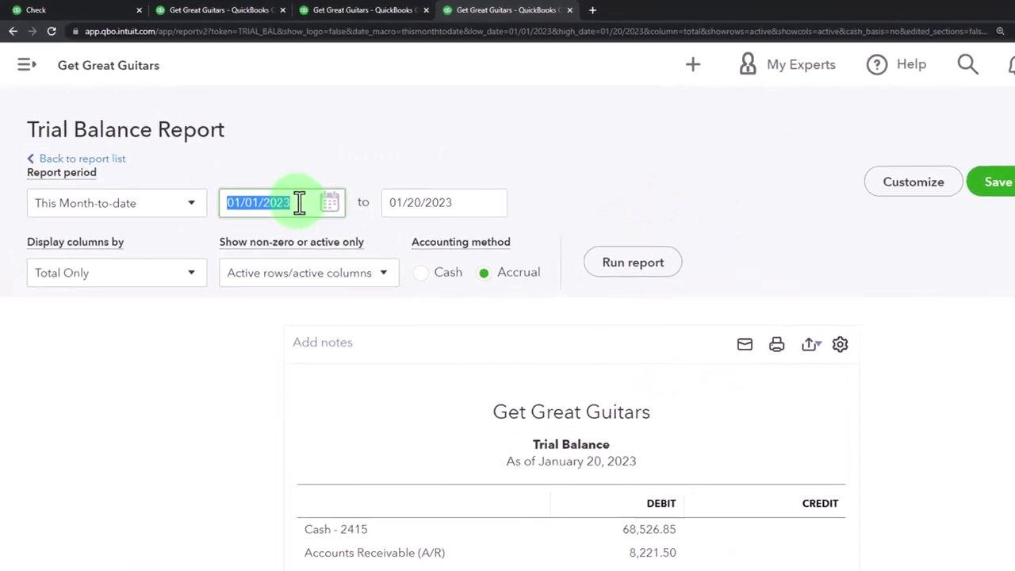
{"action": "key", "text": "Tab"}
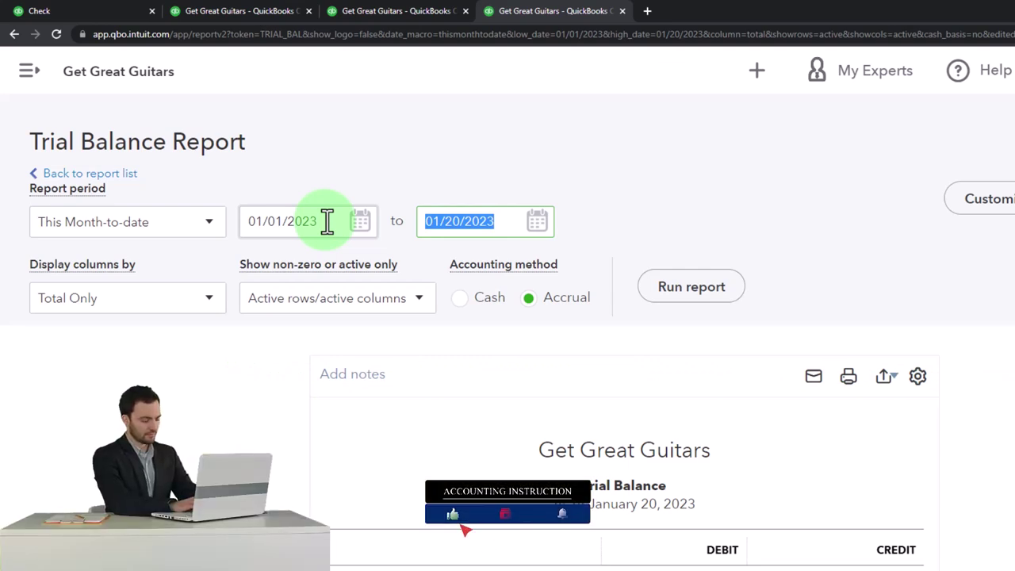
{"action": "type", "text": "0"}
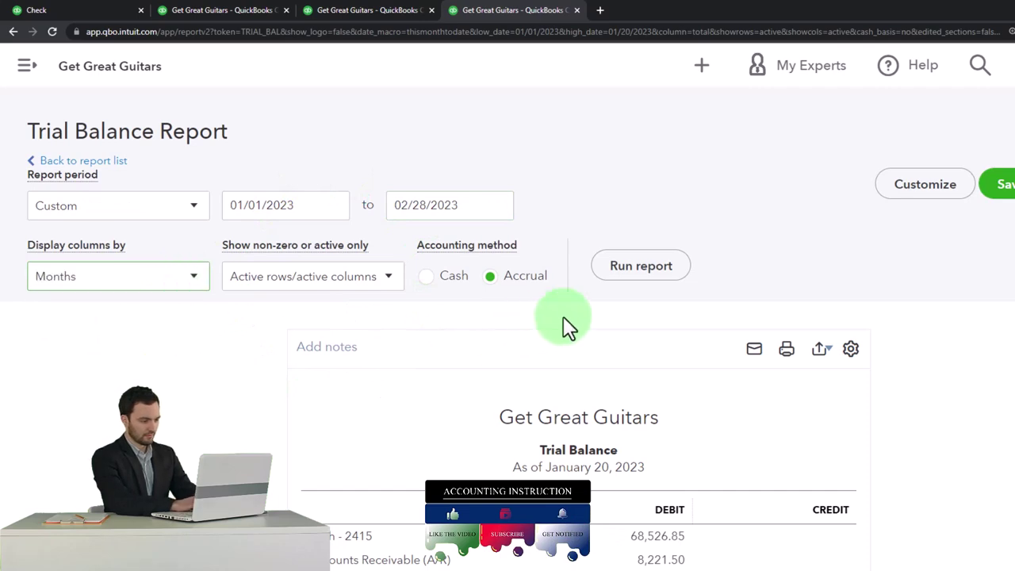
{"action": "left_click", "coordinate": [646, 269]}
Review the January and February 2023 debit and credit balances in the Trial Balance, from Cash through the expense accounts.
{"action": "scroll", "coordinate": [714, 274], "scroll_direction": "down", "scroll_amount": 5}
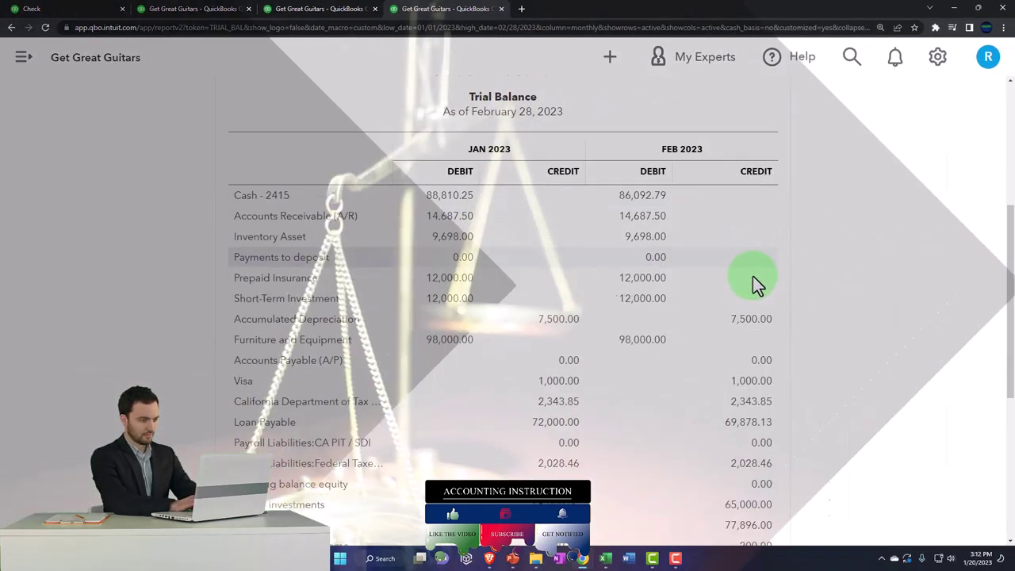
{"action": "scroll", "coordinate": [752, 276], "scroll_direction": "down", "scroll_amount": 1}
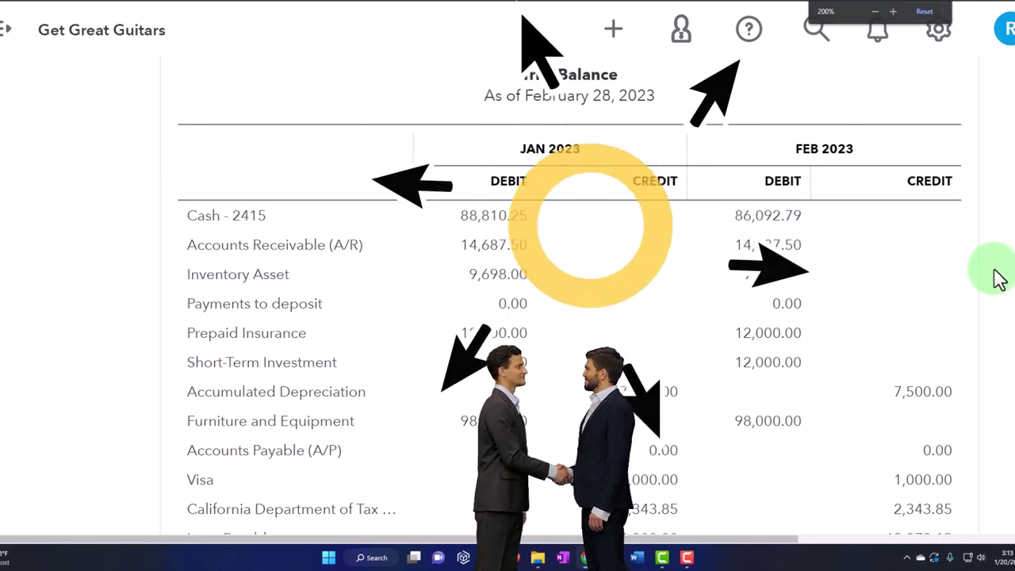
{"action": "scroll", "coordinate": [996, 277], "scroll_direction": "down", "scroll_amount": 2}
{"action": "scroll", "coordinate": [999, 277], "scroll_direction": "down", "scroll_amount": 4}
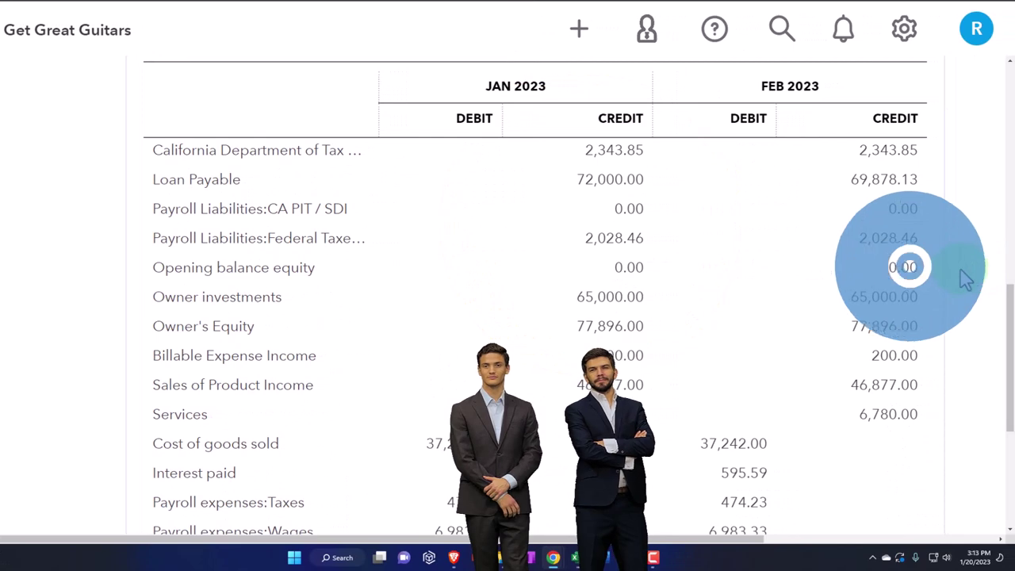
{"action": "scroll", "coordinate": [995, 278], "scroll_direction": "down", "scroll_amount": 1}
{"action": "scroll", "coordinate": [964, 278], "scroll_direction": "down", "scroll_amount": 3}
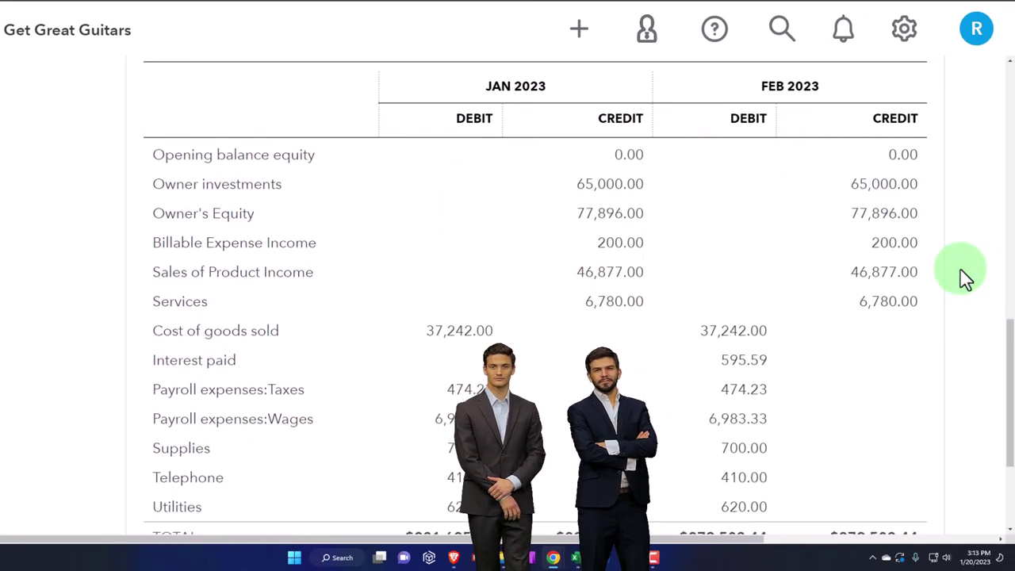